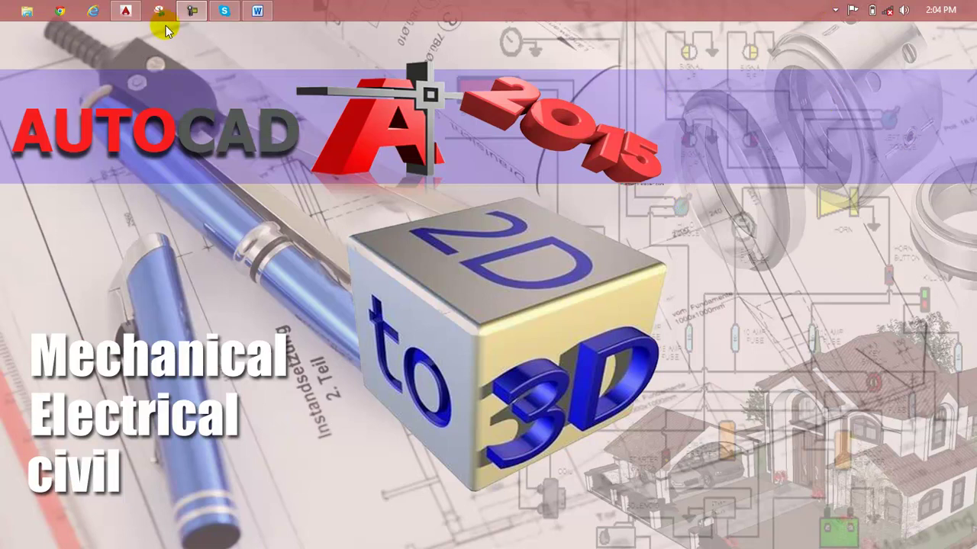
Show the Lesson 83 Word notes on 3D fillet and 3D chamfer, then return to AutoCAD.
left_click(258, 11)
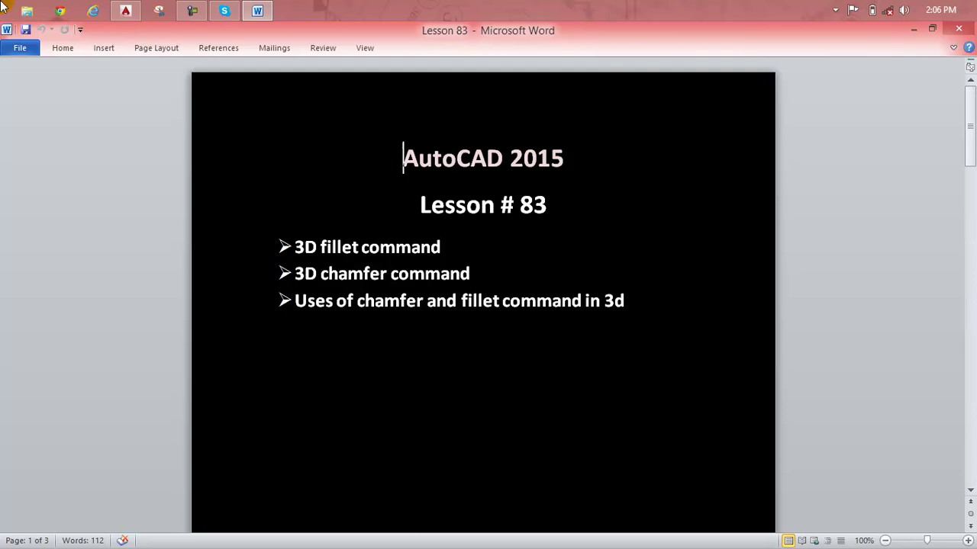
left_click(126, 10)
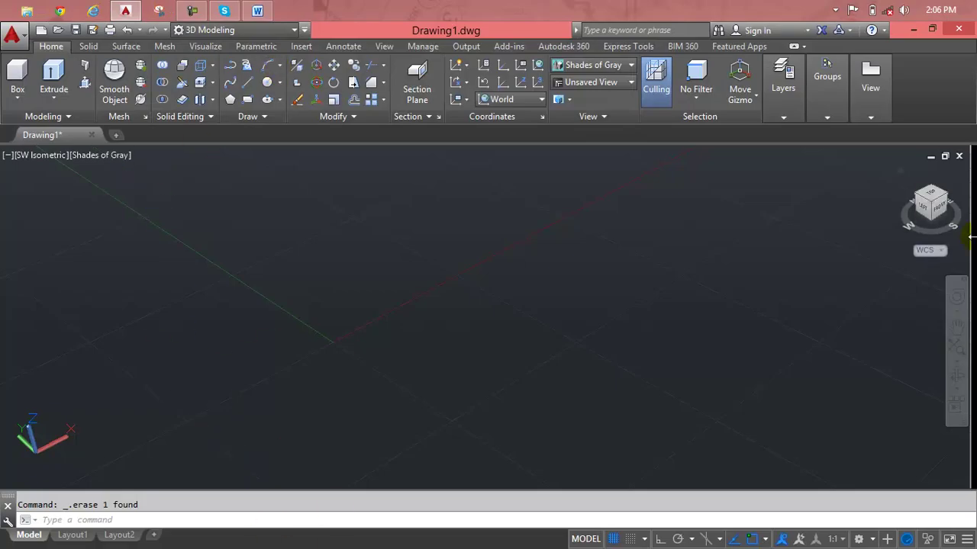
left_click_drag(908, 171, 902, 177)
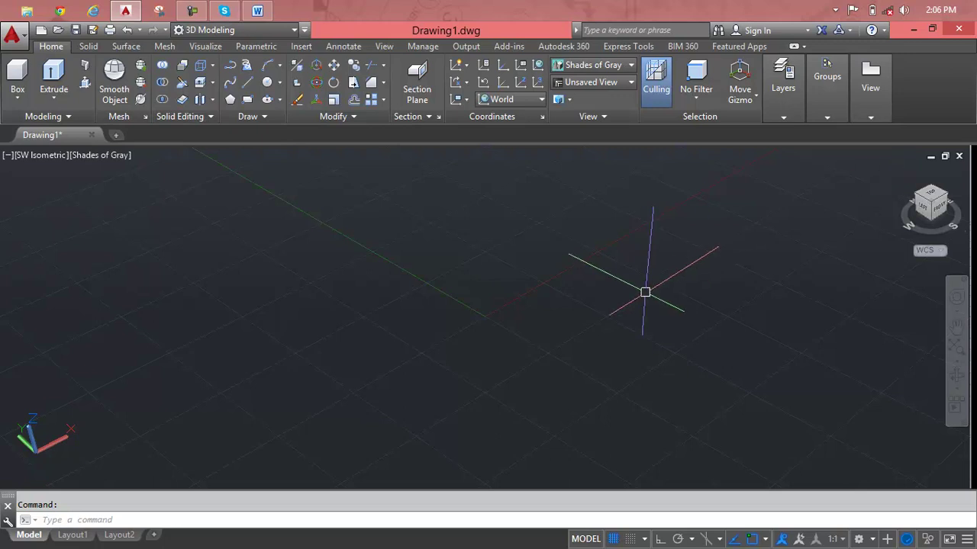
key("Escape")
type("rec")
key("Return")
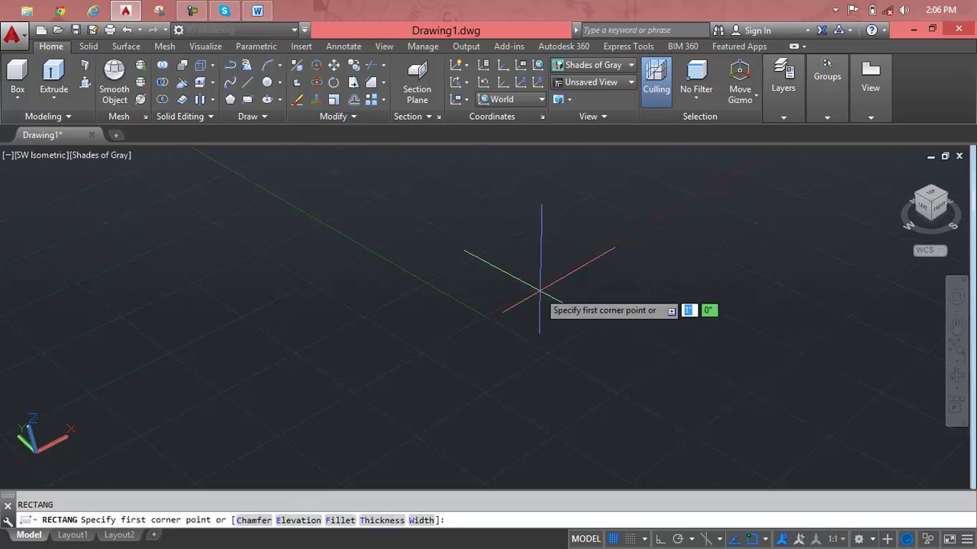
left_click(422, 348)
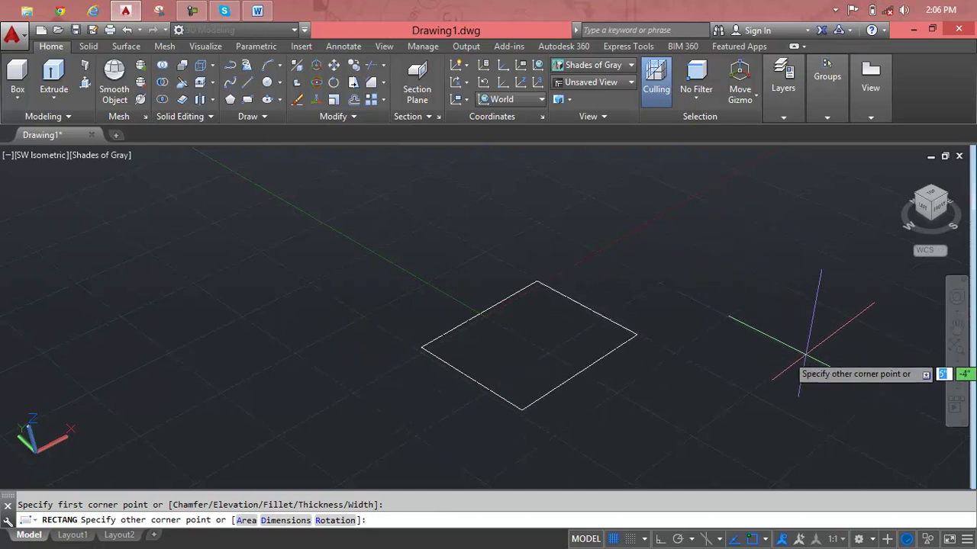
type("@10,")
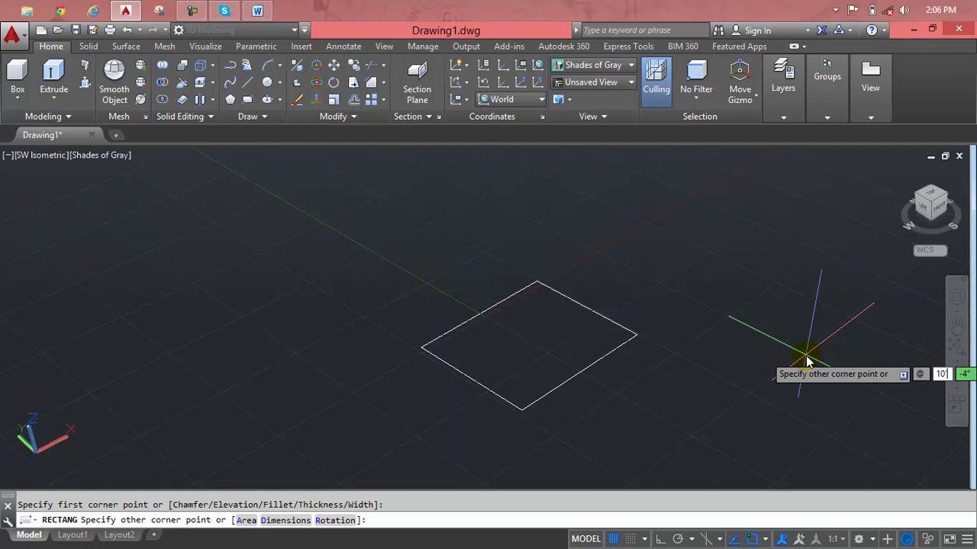
type(",10")
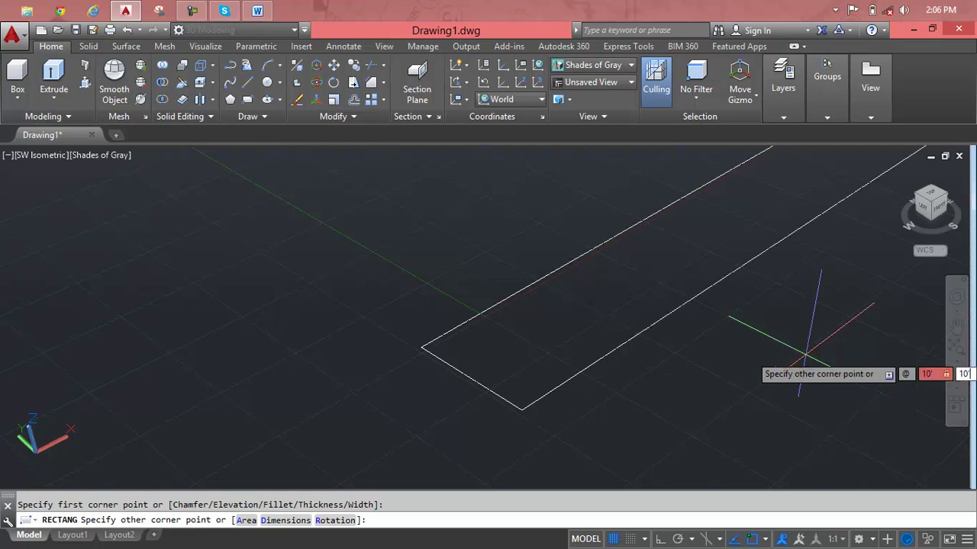
key("Return")
Centre the rectangle in the view and open the Drawing Units settings with UN.
scroll(763, 351, "down", 1)
scroll(729, 348, "down", 1)
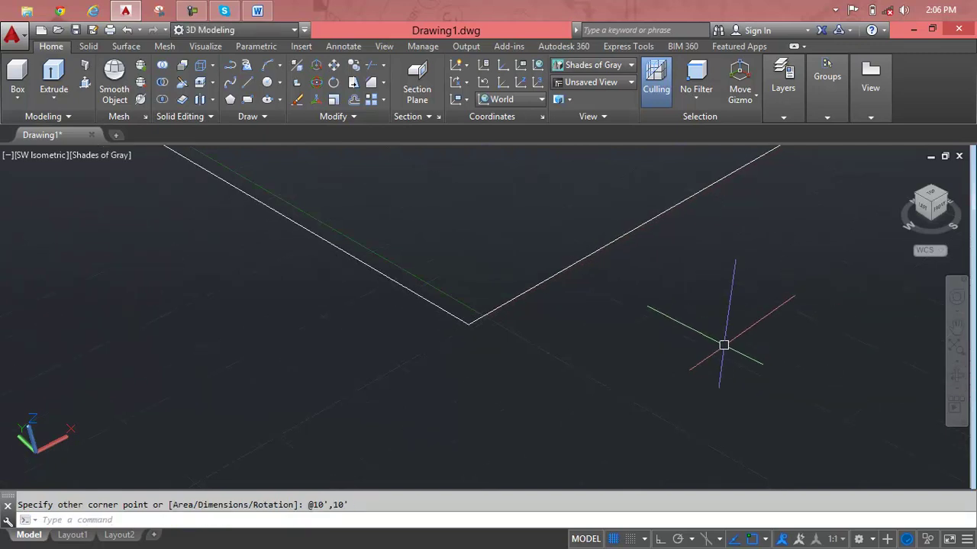
scroll(686, 298, "down", 2)
mouse_move(560, 345)
middle_mouse_down()
mouse_move(589, 430)
mouse_move(578, 464)
mouse_move(580, 399)
middle_mouse_up()
type("UN")
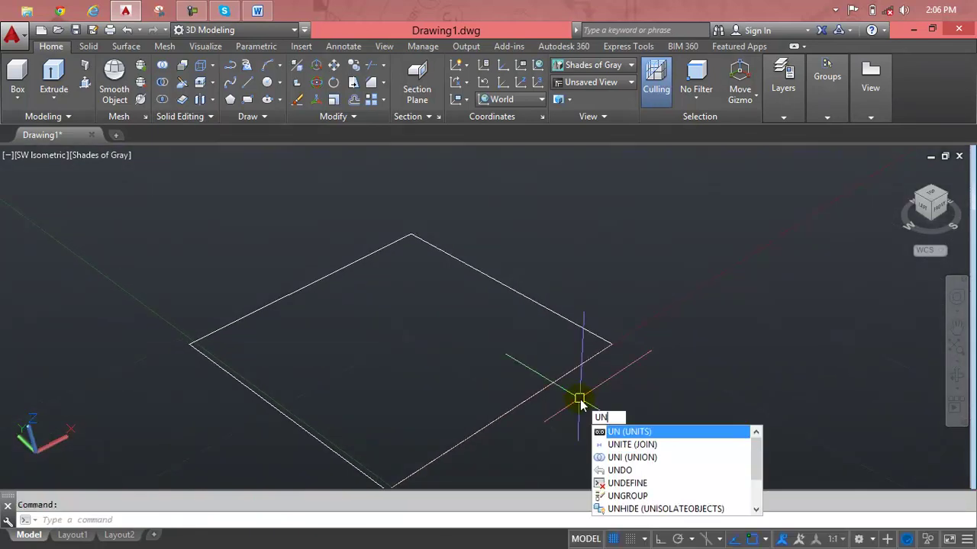
key("Return")
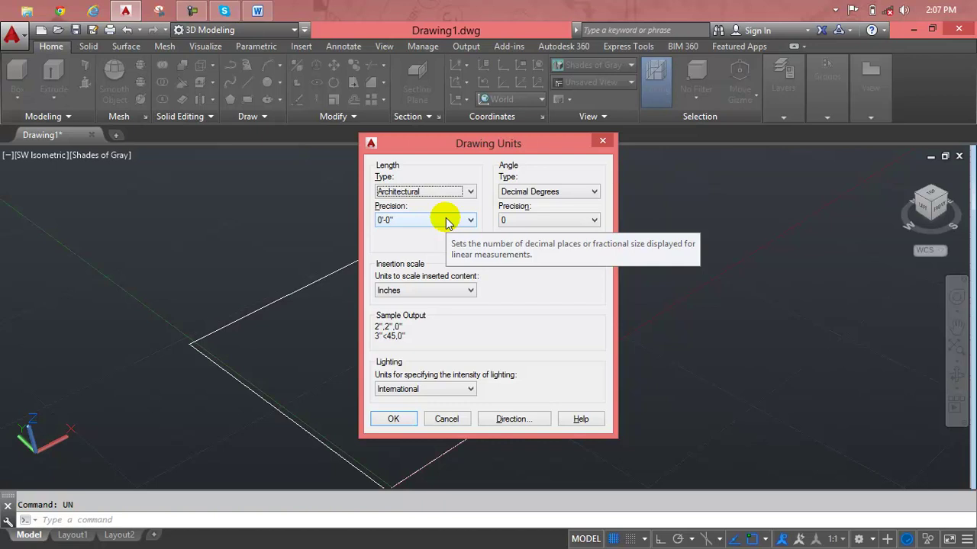
left_click(602, 140)
Extrude the square 10' tall into a solid cube.
key("Escape")
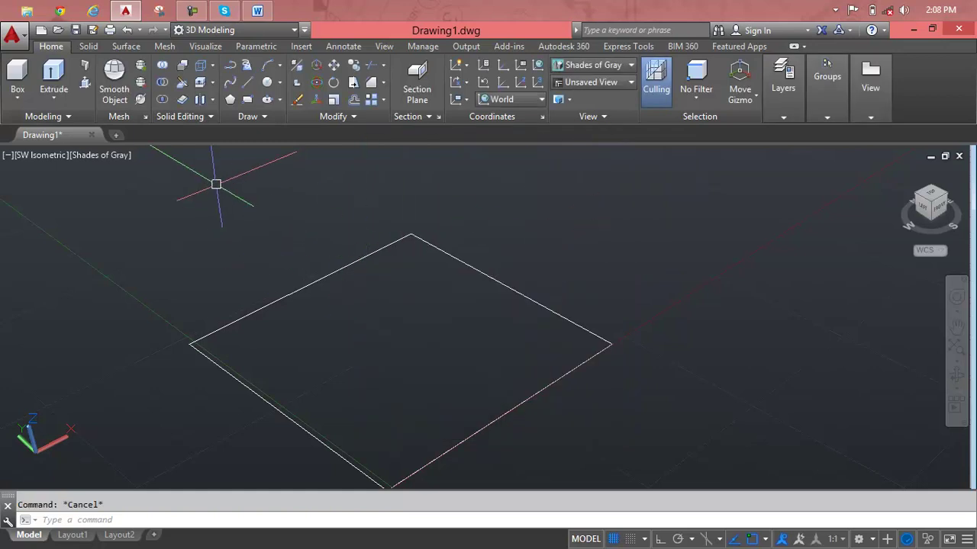
left_click(54, 76)
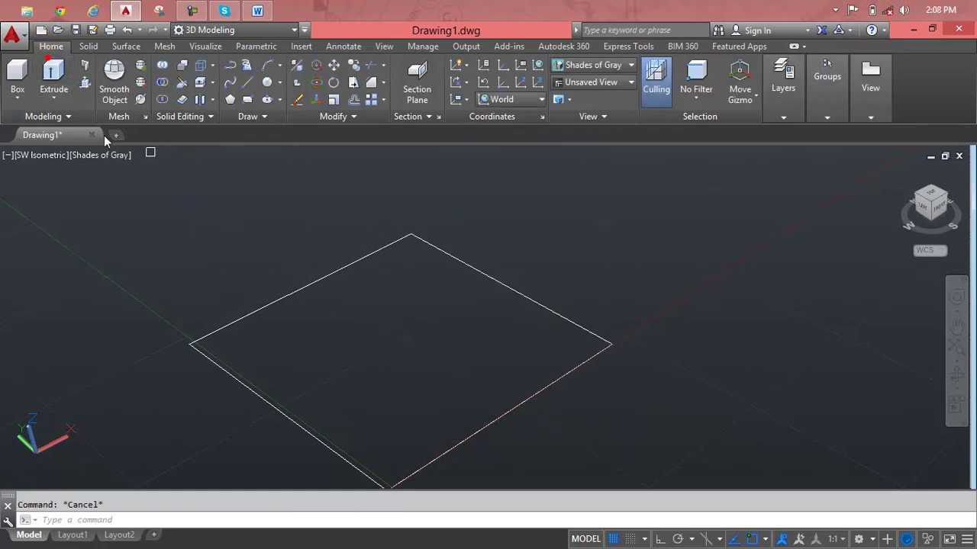
left_click(285, 290)
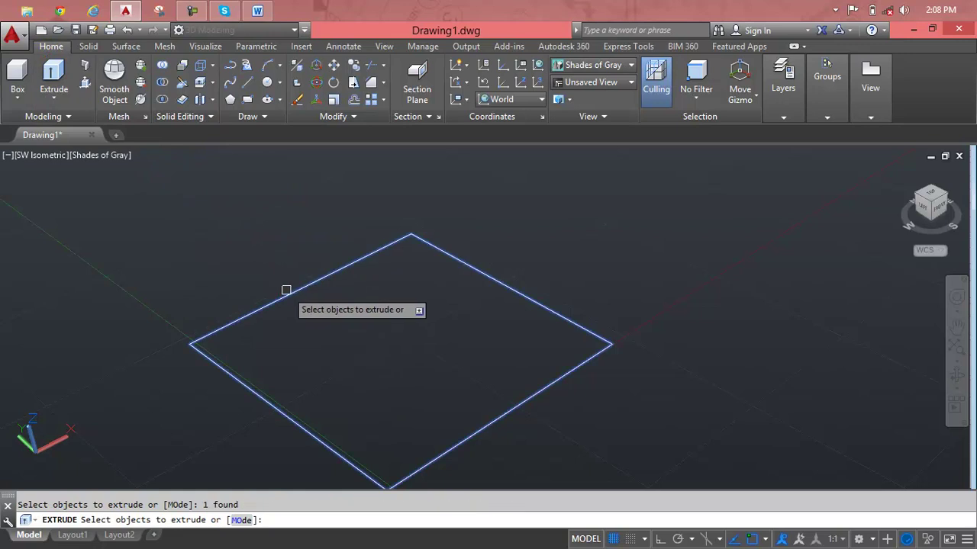
key("Return")
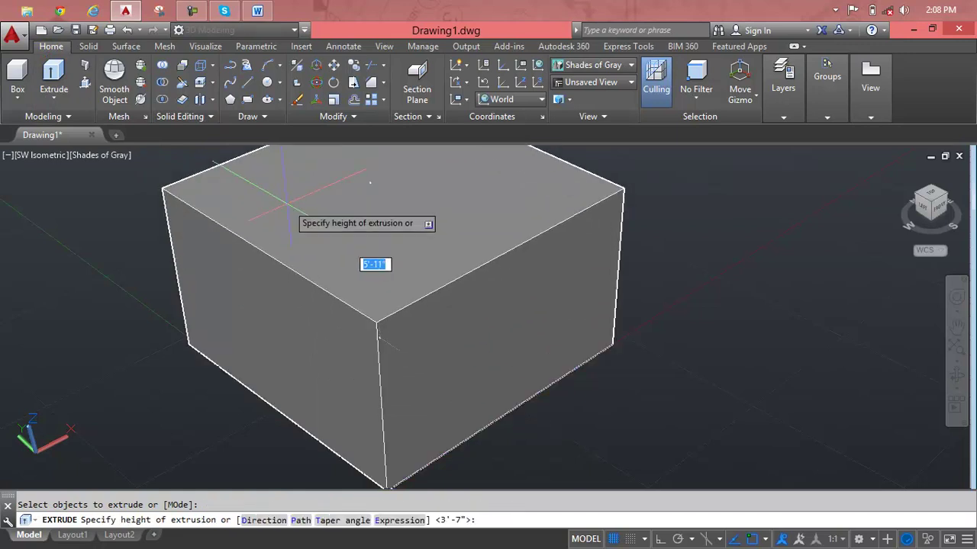
type("10")
key("Return")
scroll(286, 204, "down", 2)
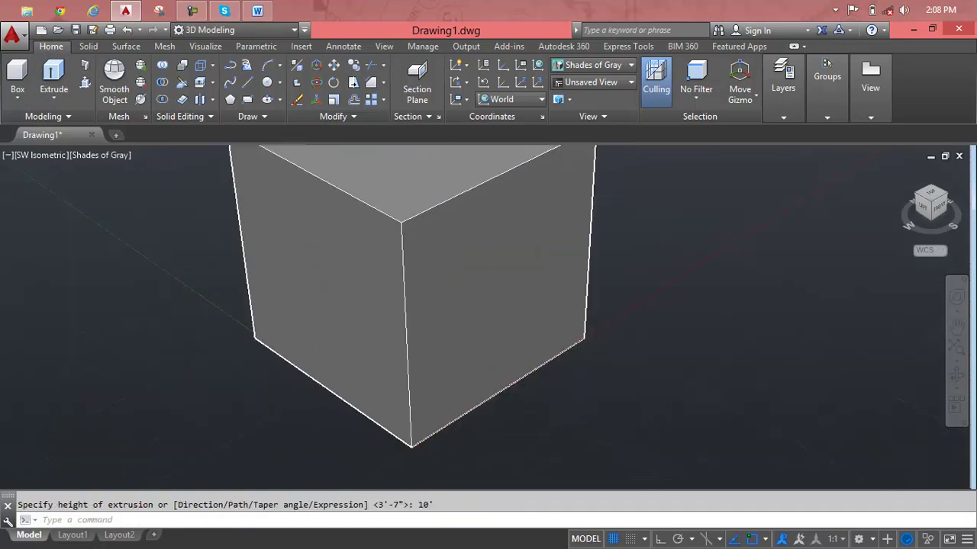
scroll(286, 204, "down", 3)
middle_click_drag(283, 325, 207, 316)
key("Escape")
scroll(240, 321, "down", 2)
Copy the cube to place an identical second cube to its right.
type("cp")
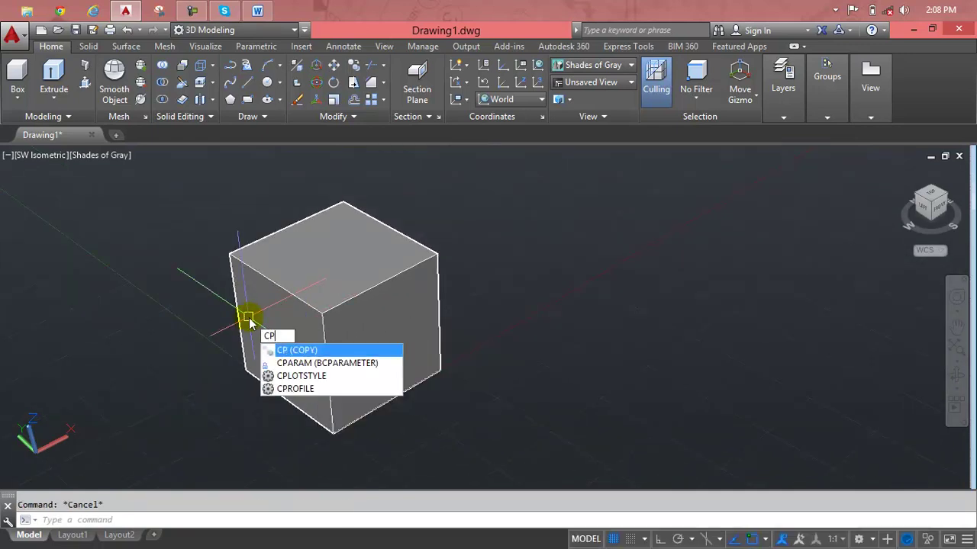
key("Return")
left_click(353, 315)
key("Return")
left_click(354, 330)
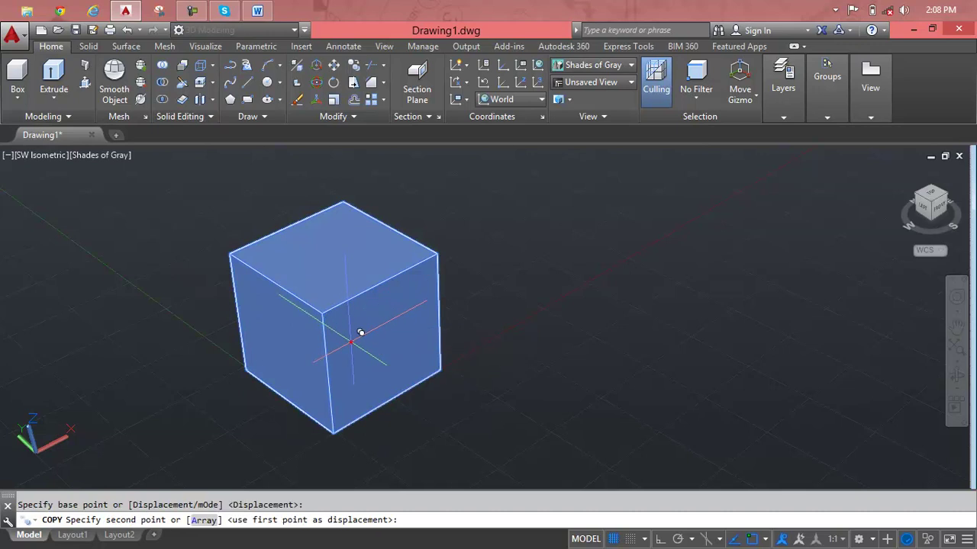
left_click(725, 311)
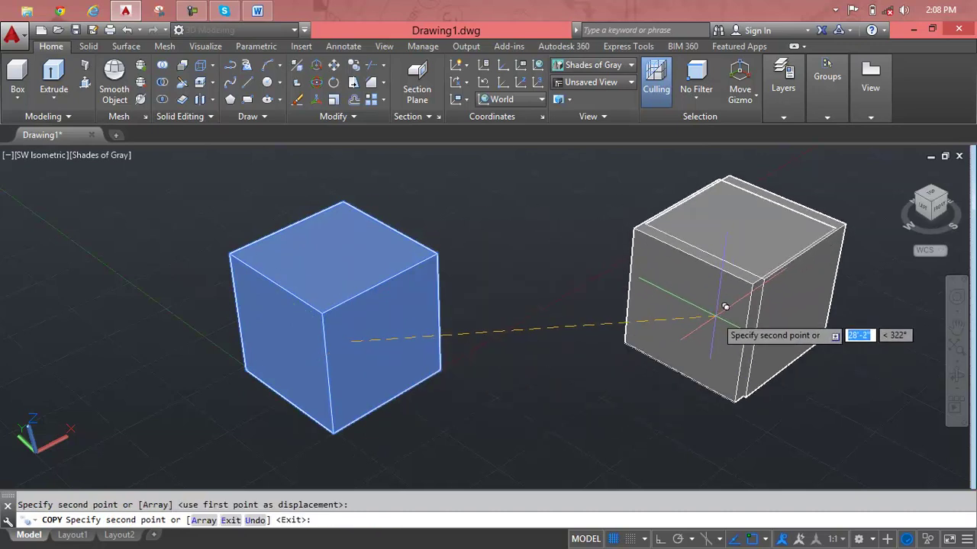
key("Escape")
scroll(710, 315, "down", 2)
middle_click_drag(706, 319, 740, 305, "shift")
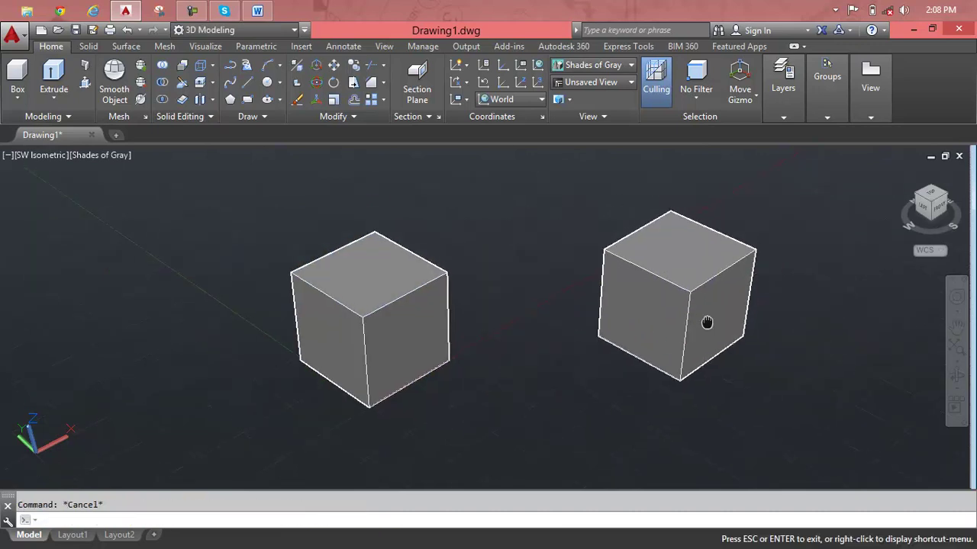
scroll(442, 323, "up", 2)
key("Escape")
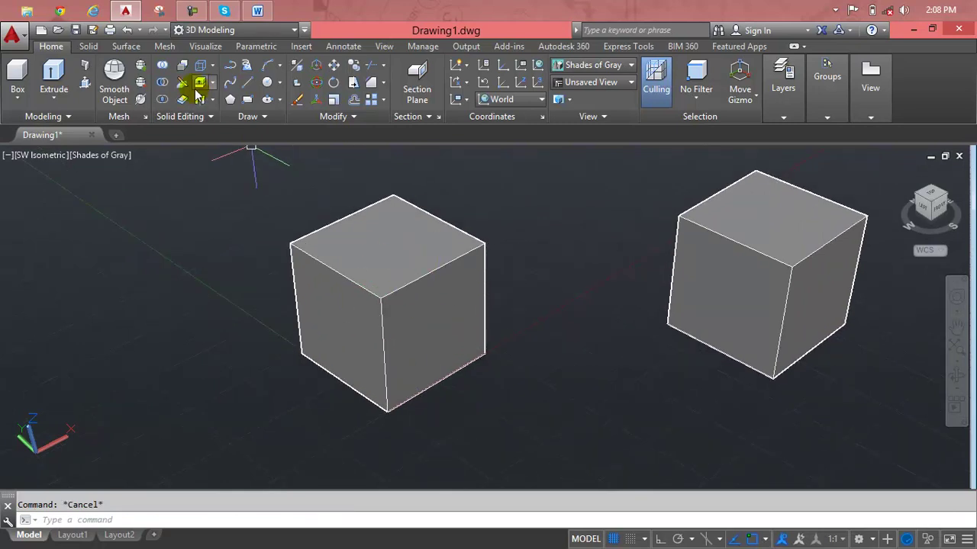
Start Fillet from the Modify panel dropdown and set its radius to 3'.
left_click(385, 84)
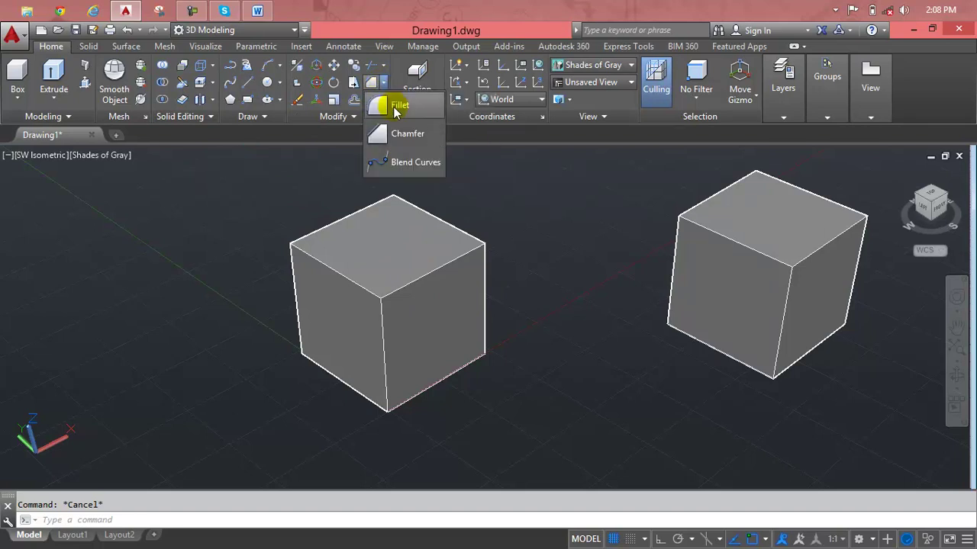
left_click(398, 108)
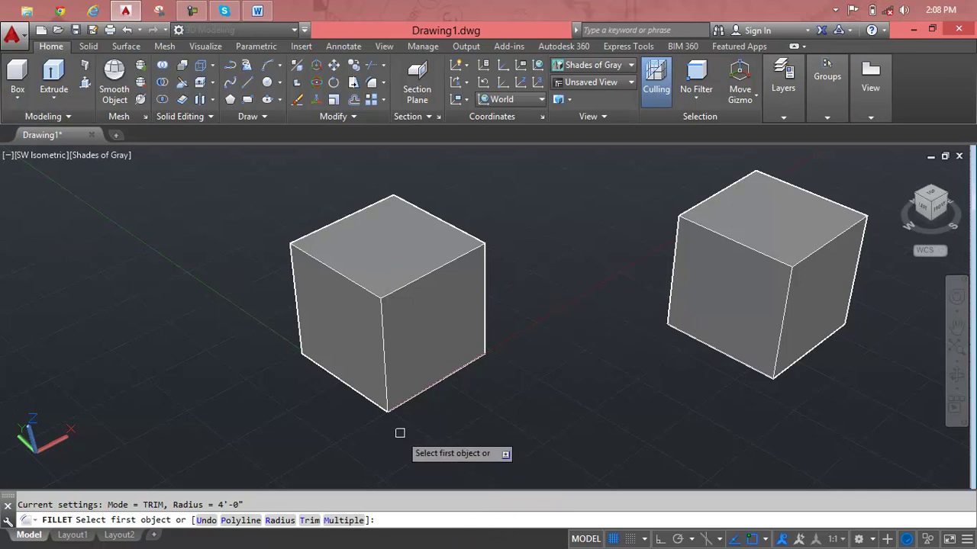
type("r")
key("Return")
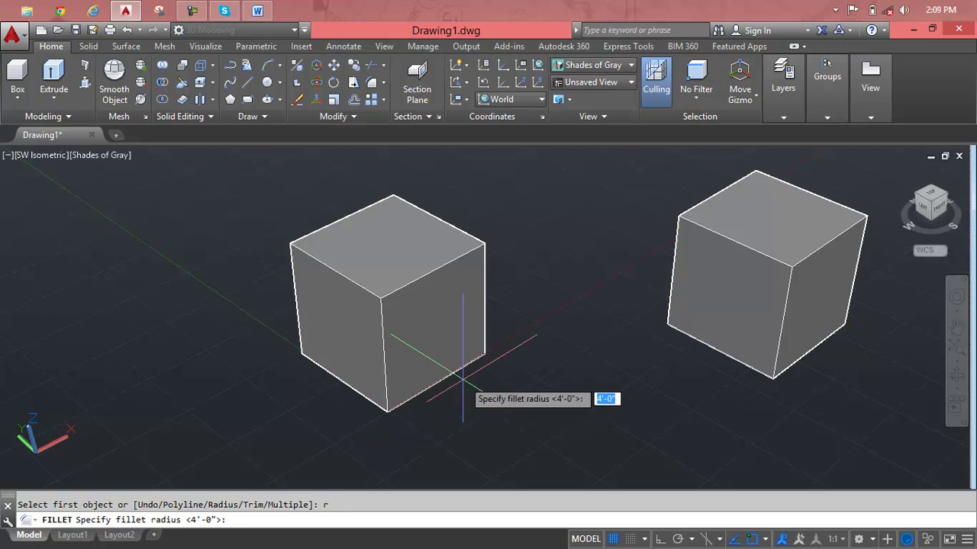
type("3")
key("Return")
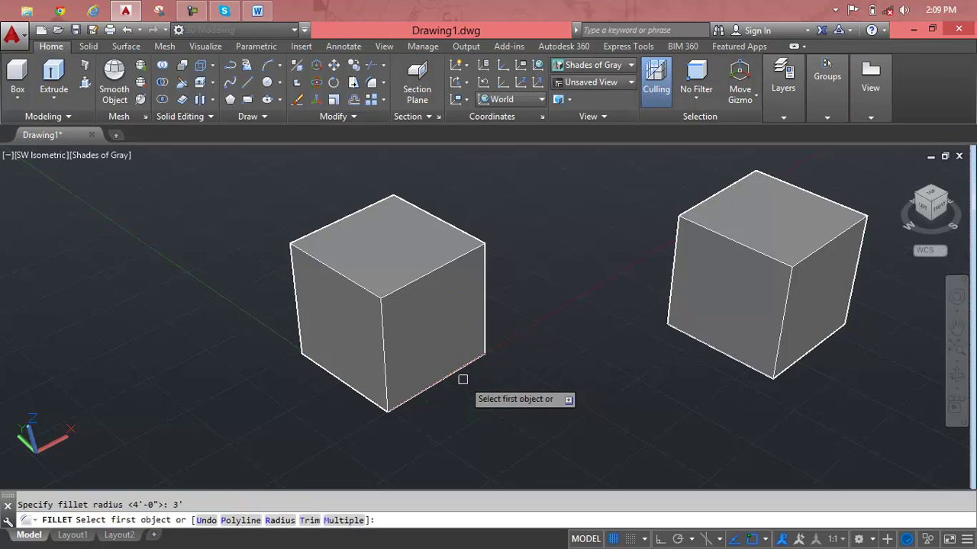
Fillet the left cube's top front edge with the 3'-0" radius.
left_click(405, 284)
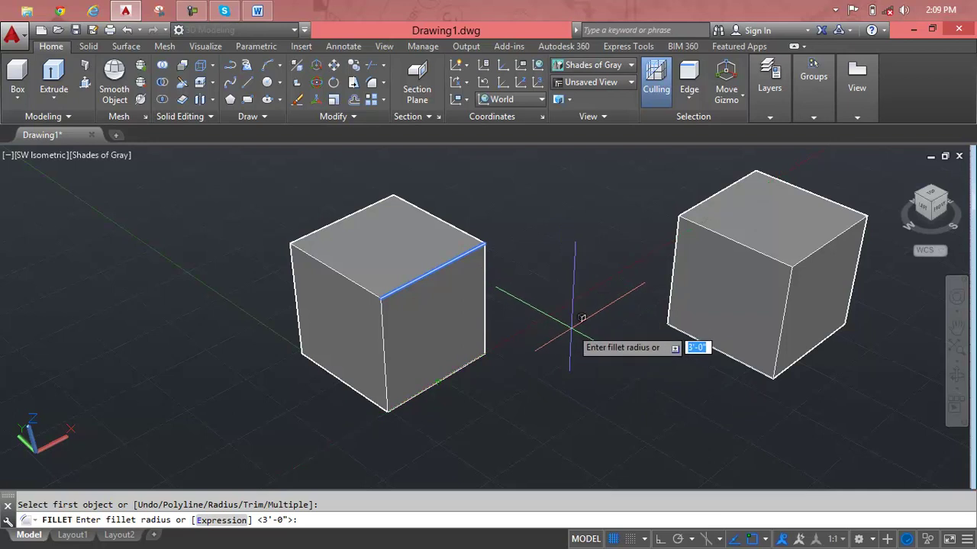
key("Return")
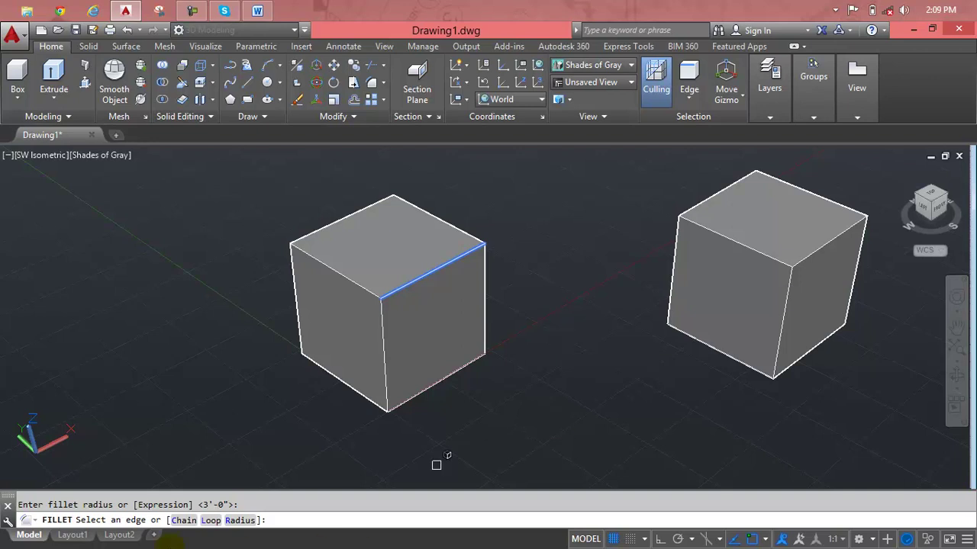
left_click(267, 517)
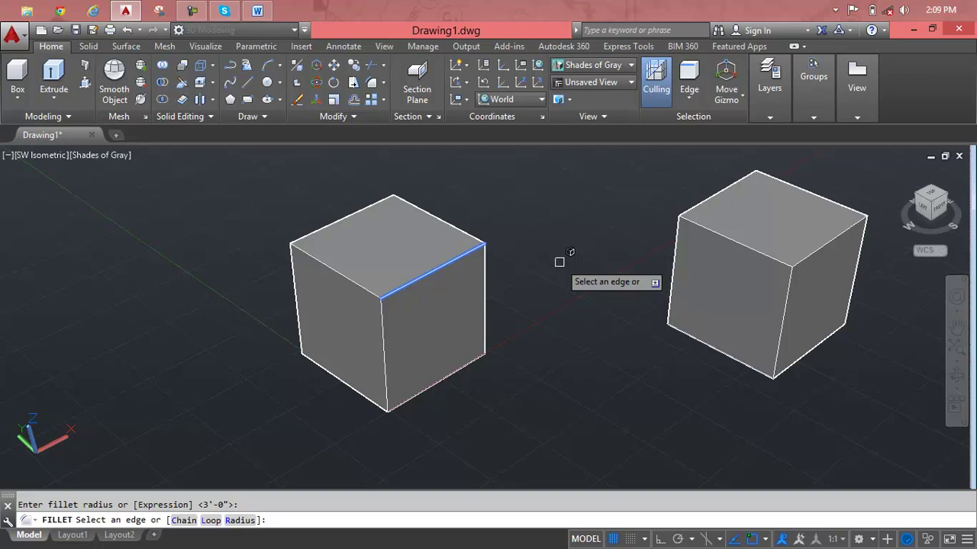
key("Return")
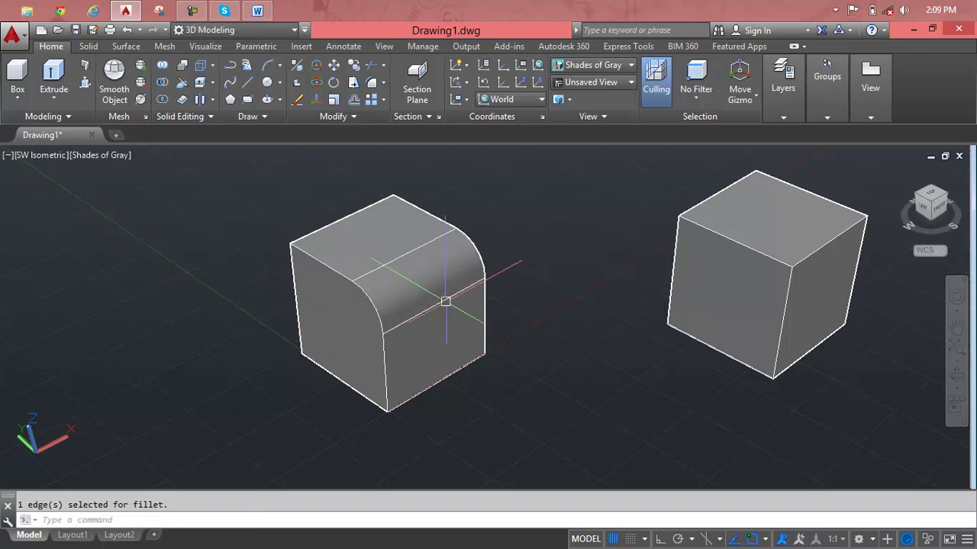
Inspect the rounded edge, then undo the 3' fillet to restore sharp edges.
mouse_move(469, 297)
middle_mouse_down("shift")
mouse_move(515, 266)
mouse_move(477, 271)
mouse_move(495, 270)
middle_mouse_up("shift")
scroll(529, 258, "up", 3)
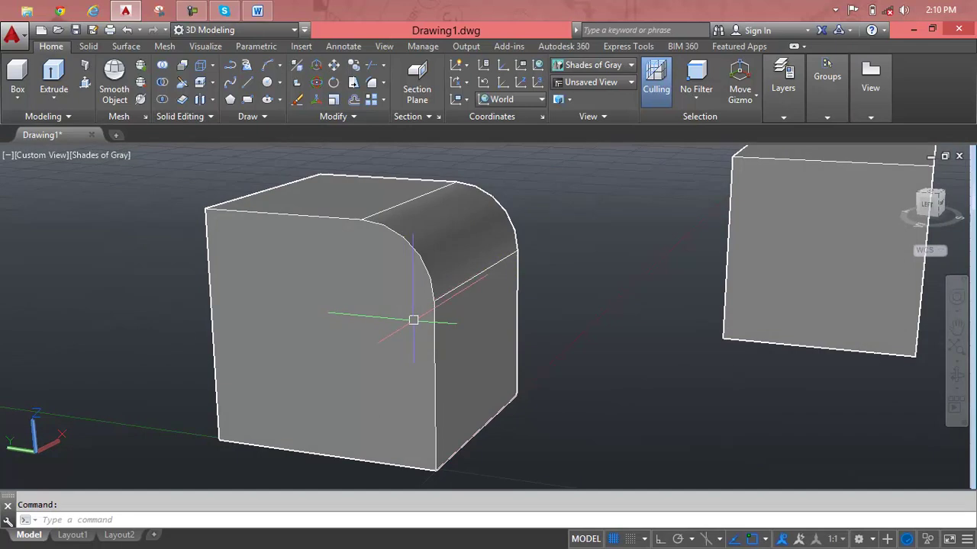
key("ctrl+z")
key("ctrl+z")
key("ctrl+z")
key("Escape")
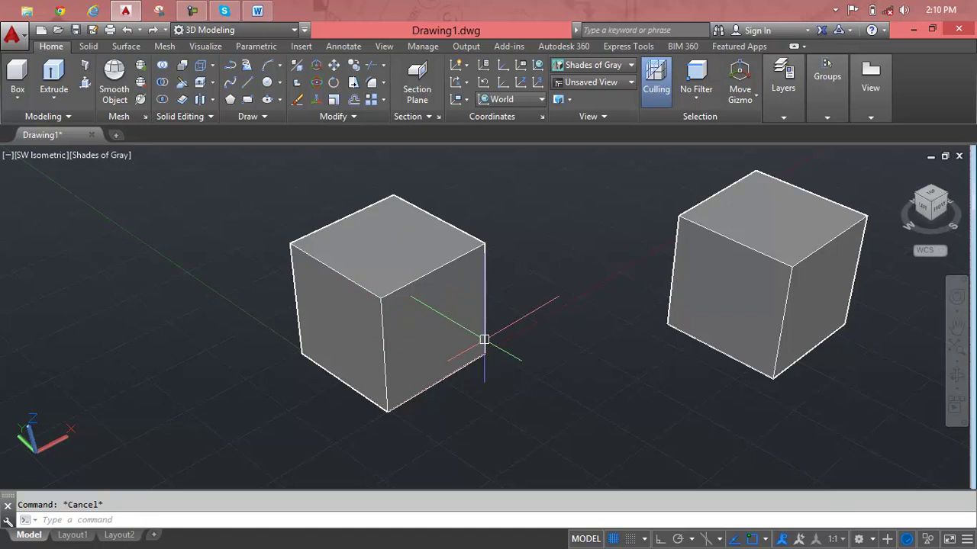
Attempt a radius 3 fillet on the front top edge, then cancel the failed try.
type("F")
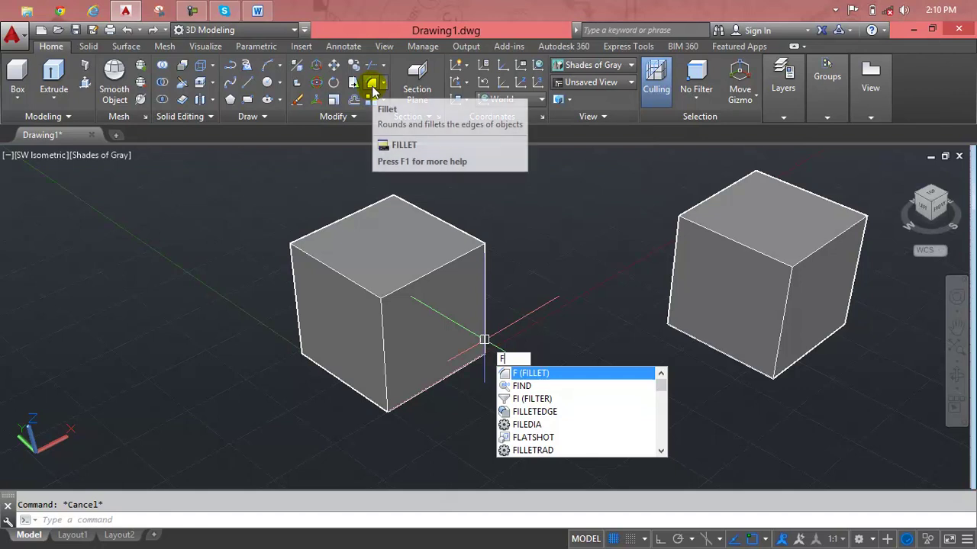
left_click(521, 377)
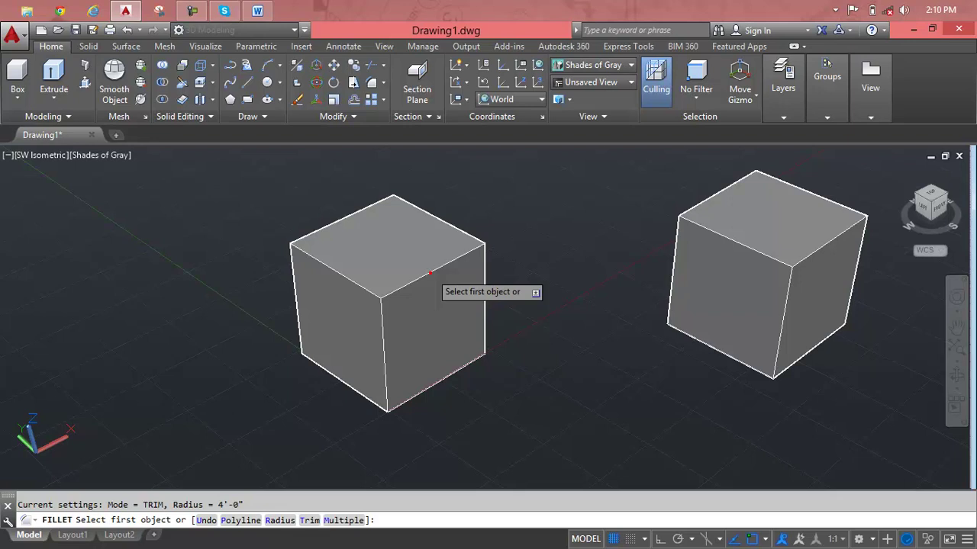
left_click(430, 273)
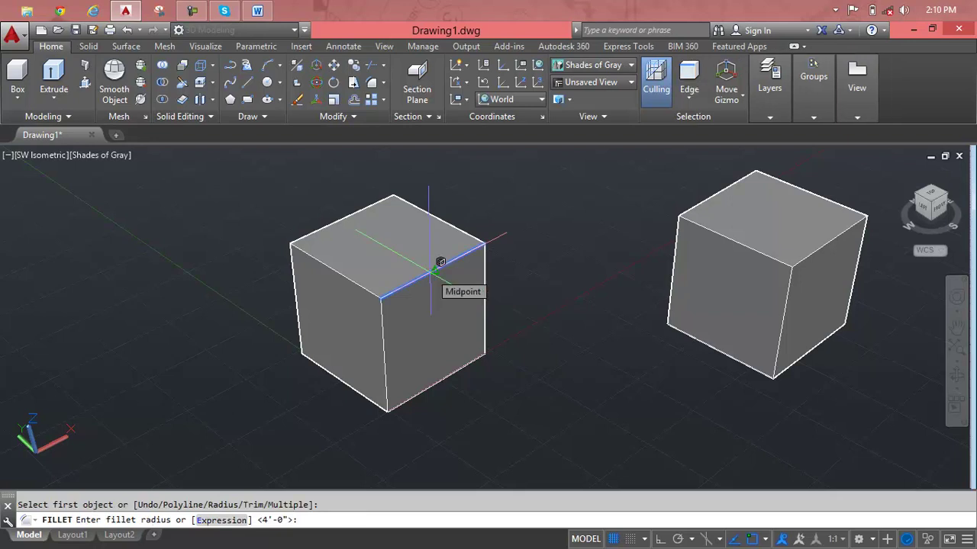
type("3")
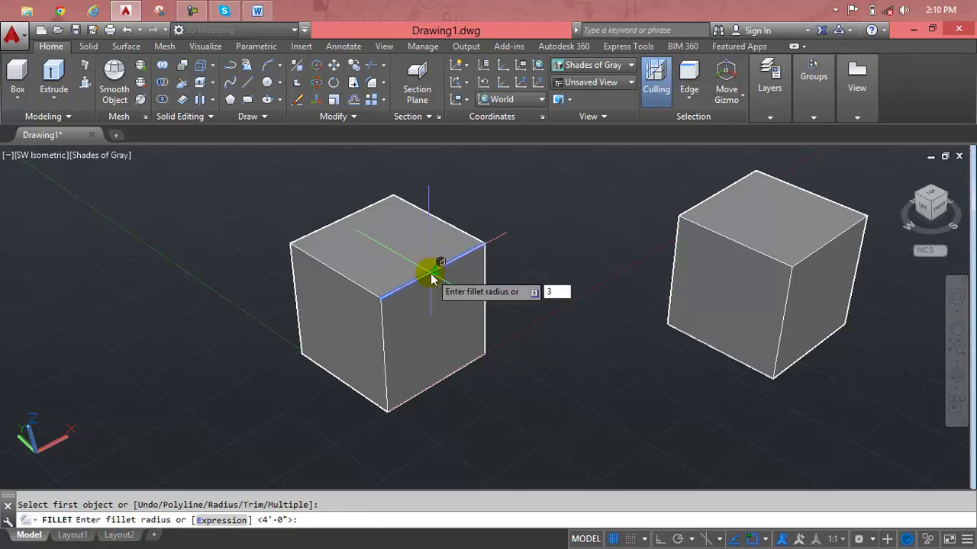
key("Return")
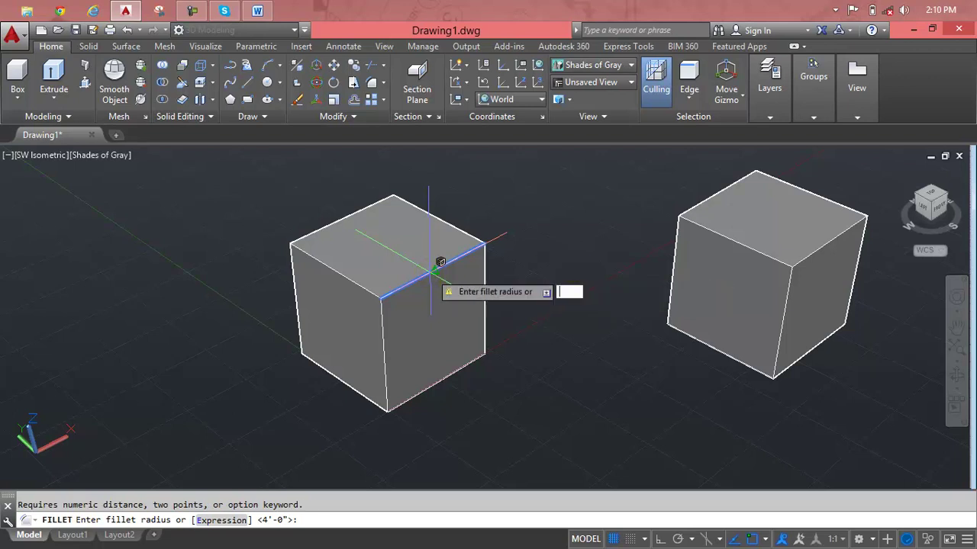
key("Escape")
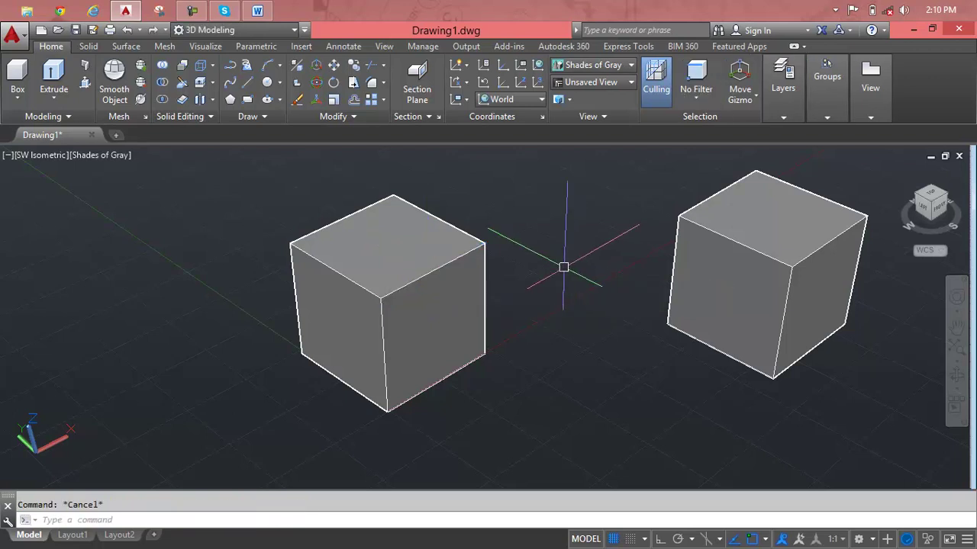
Fillet all four top edges of the left cube with radius 3 and zoom in to inspect.
type("f")
key("Return")
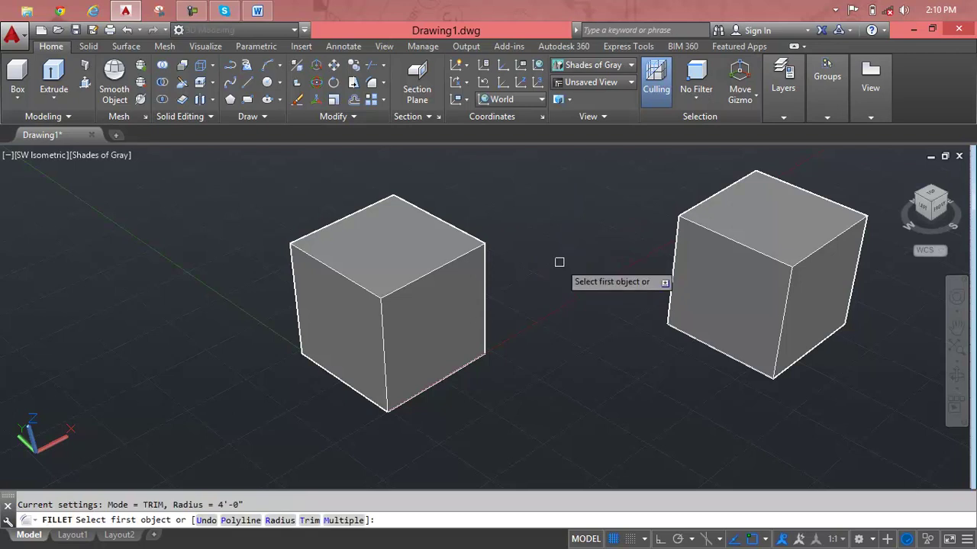
left_click(455, 258)
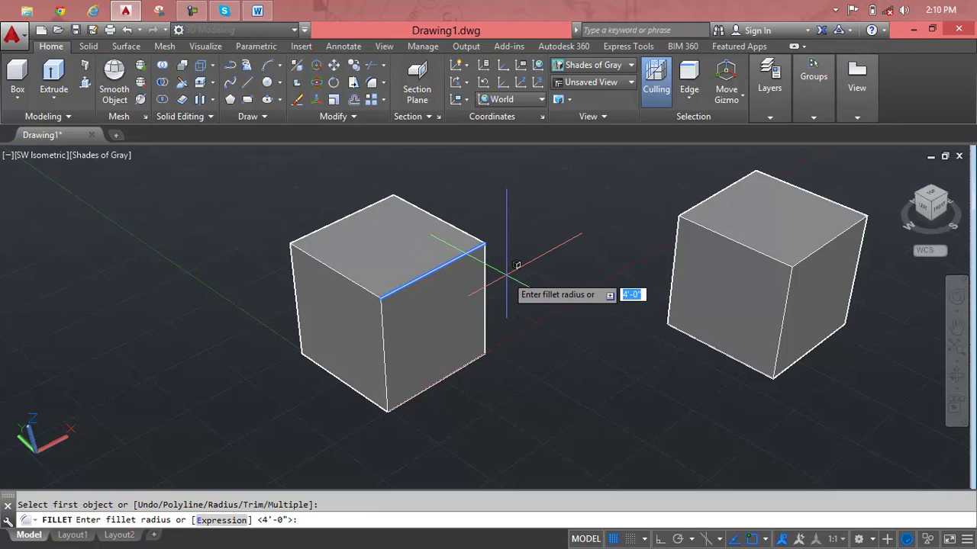
type("3")
key("Return")
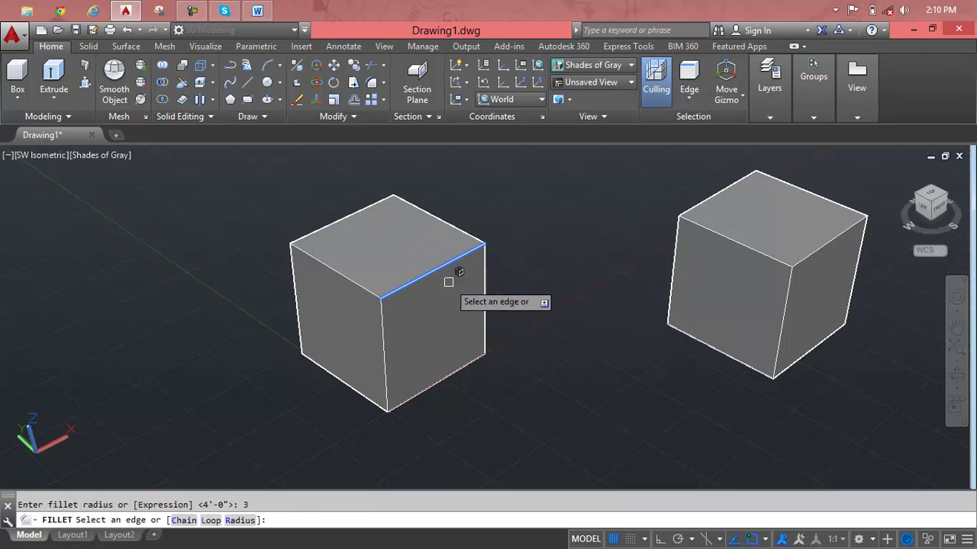
left_click(355, 283)
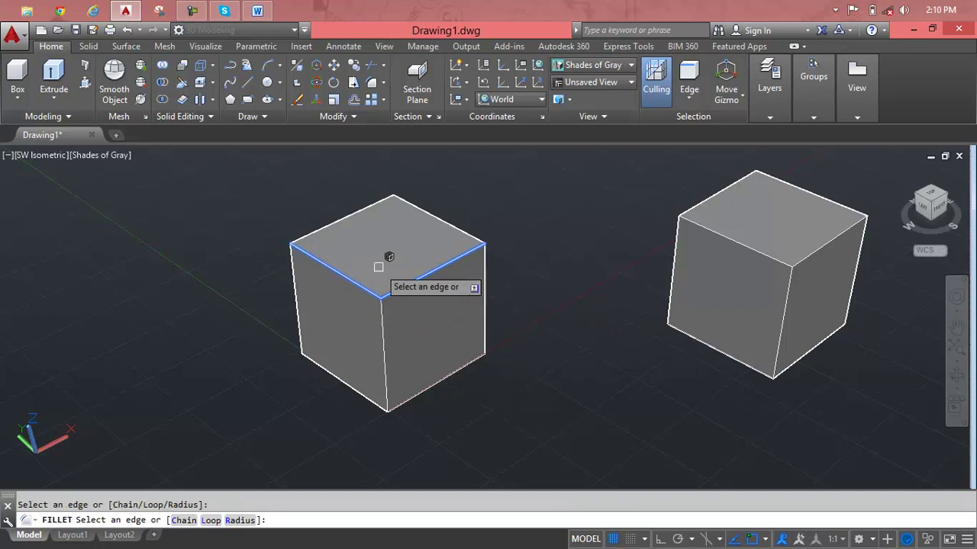
left_click(328, 224)
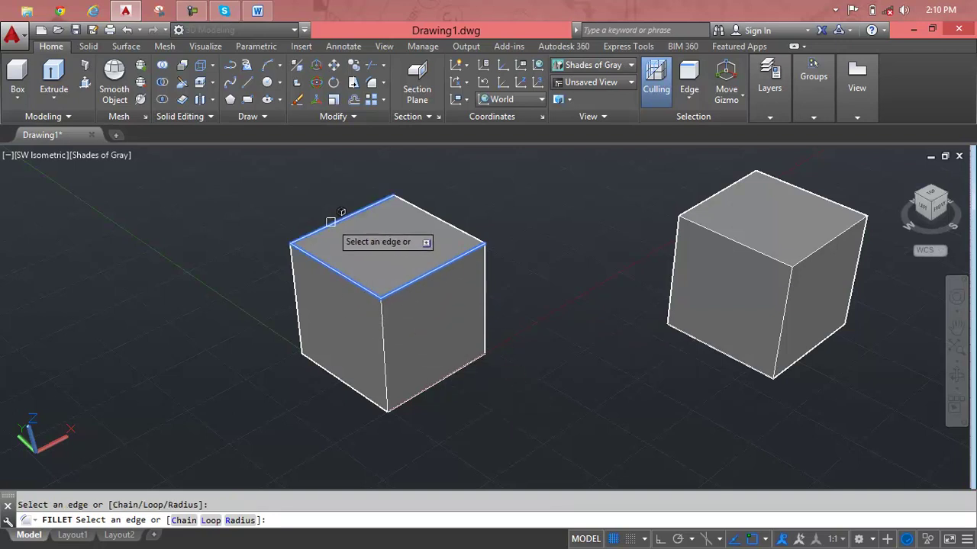
left_click(447, 221)
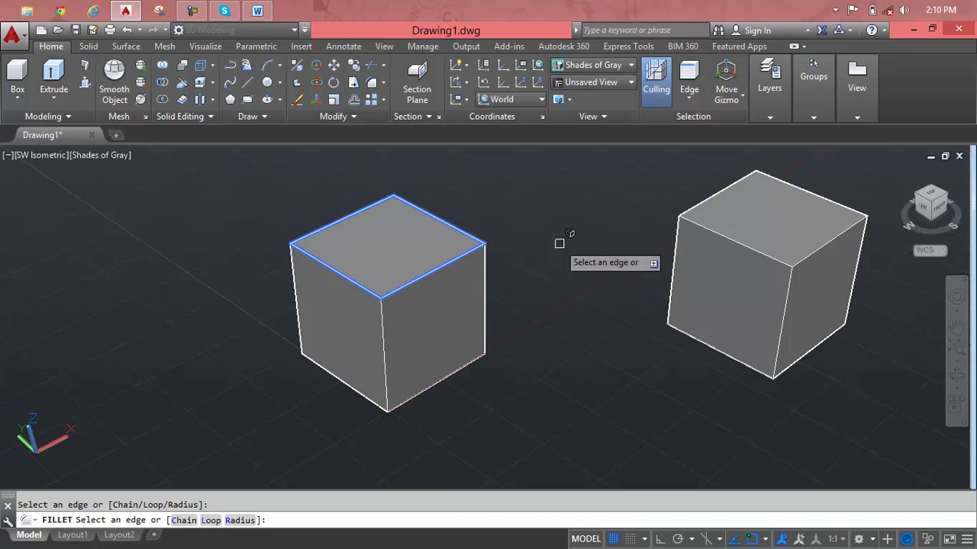
key("Return")
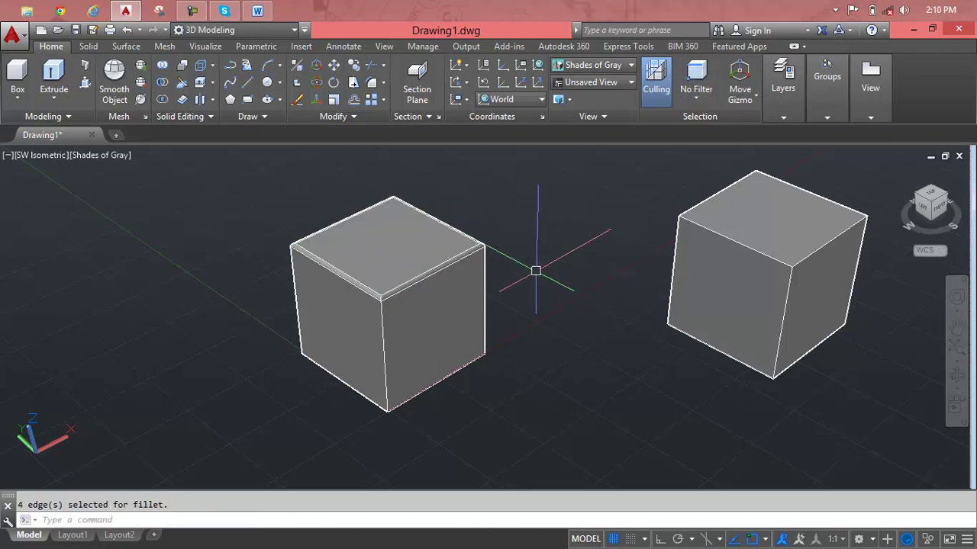
scroll(378, 297, "up", 2)
scroll(378, 298, "up", 3)
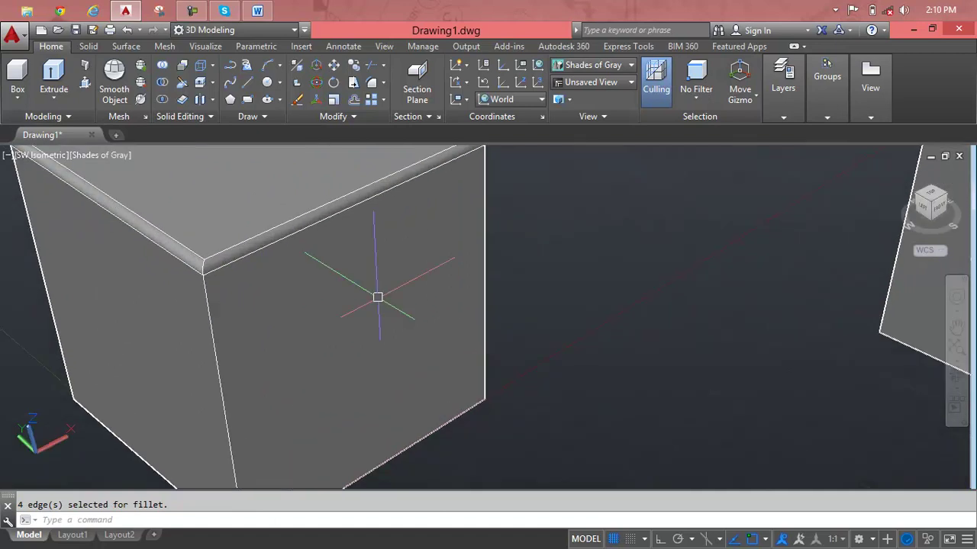
middle_click_drag(377, 298, 406, 308, "shift")
scroll(264, 279, "up", 2)
scroll(245, 269, "up", 2)
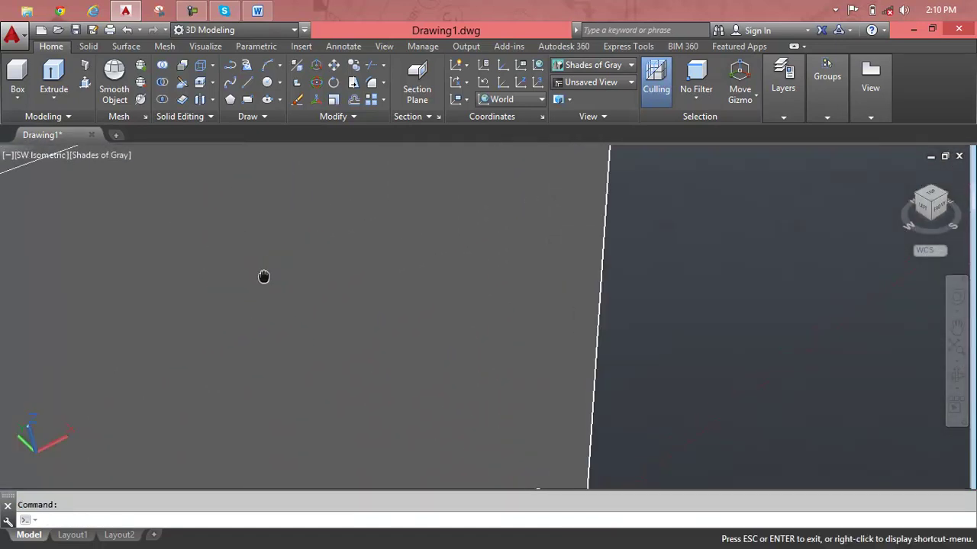
scroll(264, 277, "down", 4)
middle_click_drag(453, 343, 466, 303)
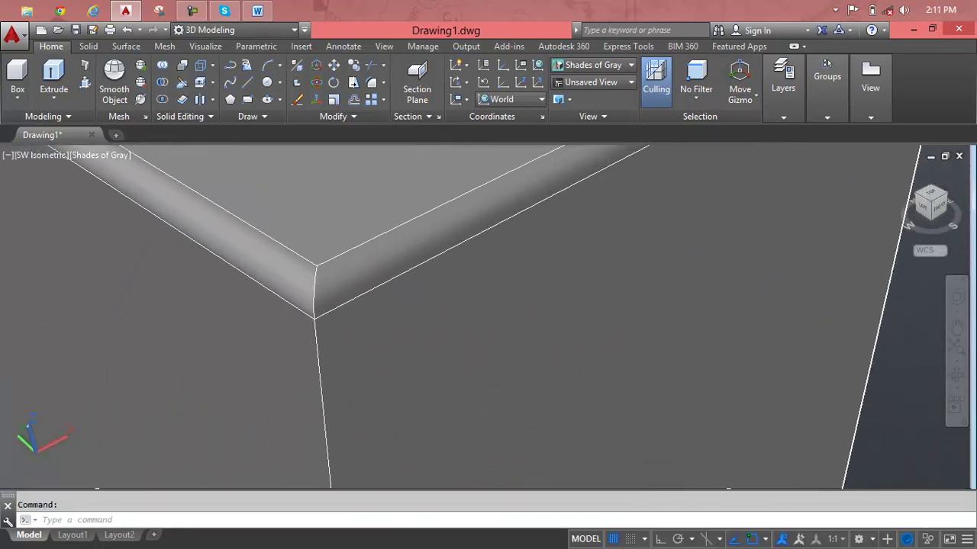
scroll(466, 298, "down", 3)
scroll(464, 296, "down", 2)
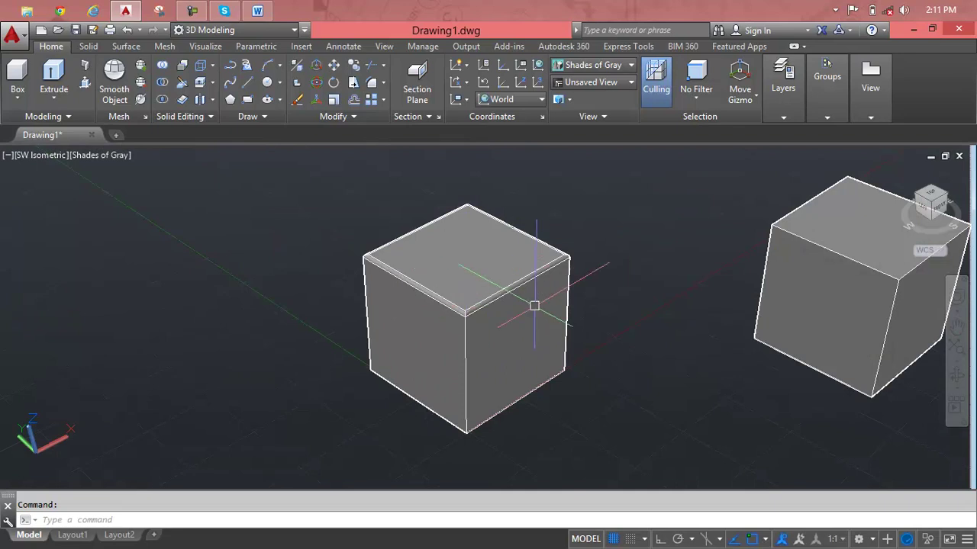
Undo the small fillet and refillet all four top edges with the default 4'-0" radius.
key("ctrl+z")
key("ctrl+z")
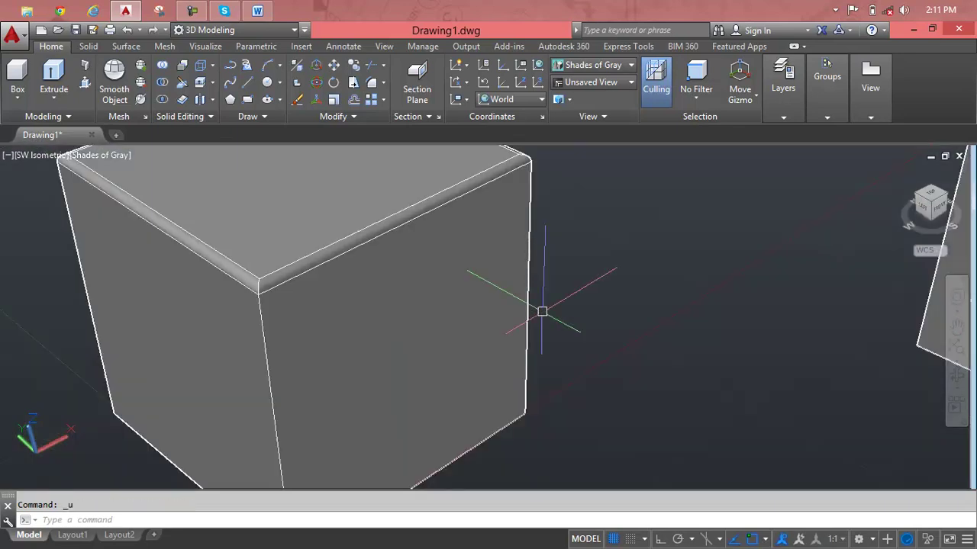
key("ctrl+z")
key("ctrl+z")
key("ctrl+z")
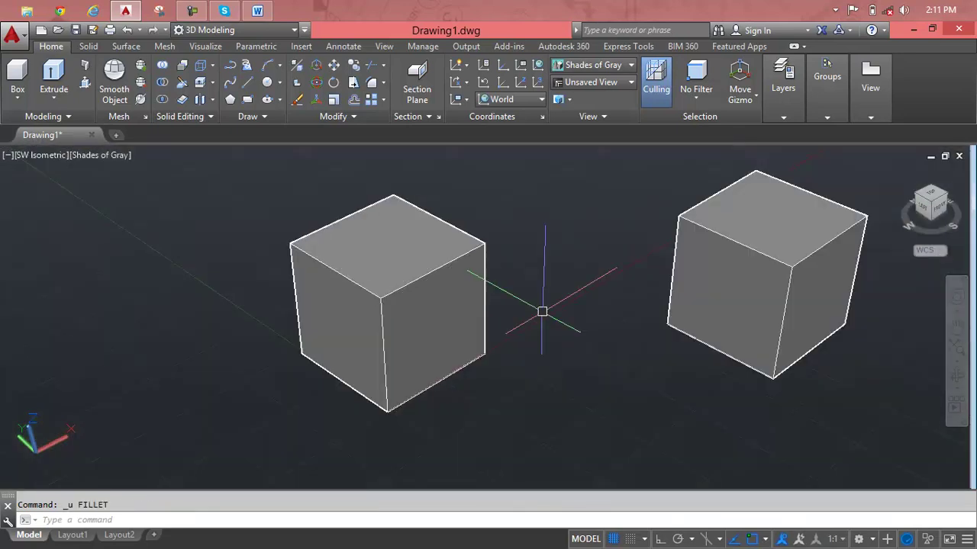
type("f")
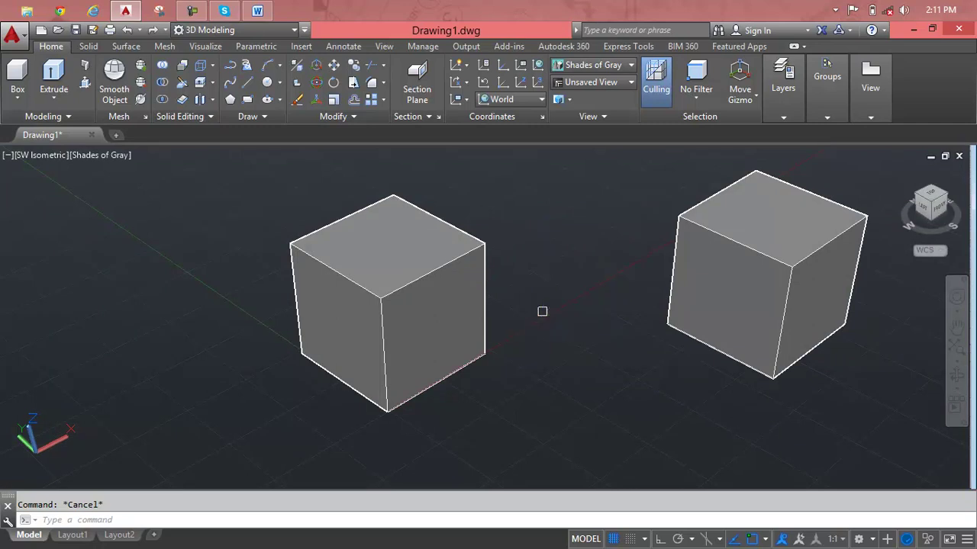
key("Return")
left_click(435, 267)
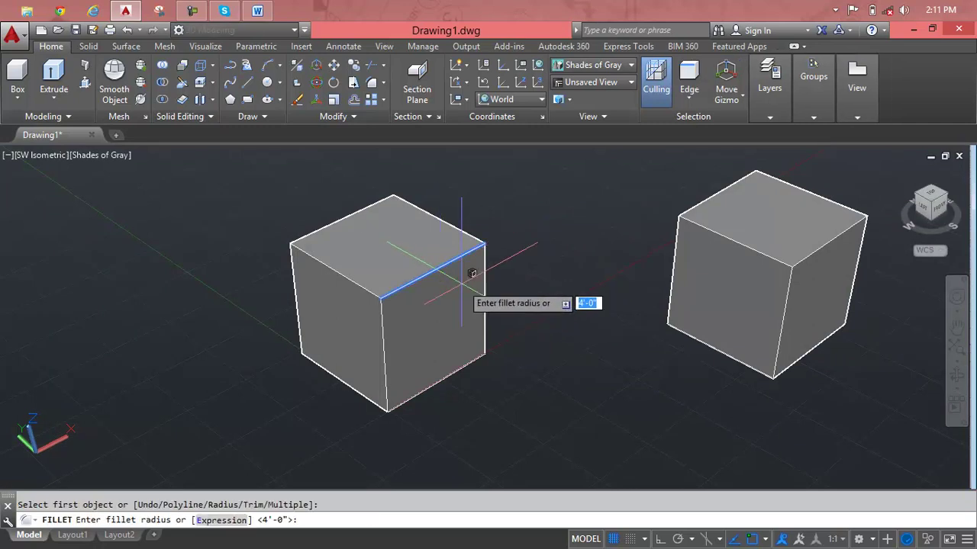
key("Return")
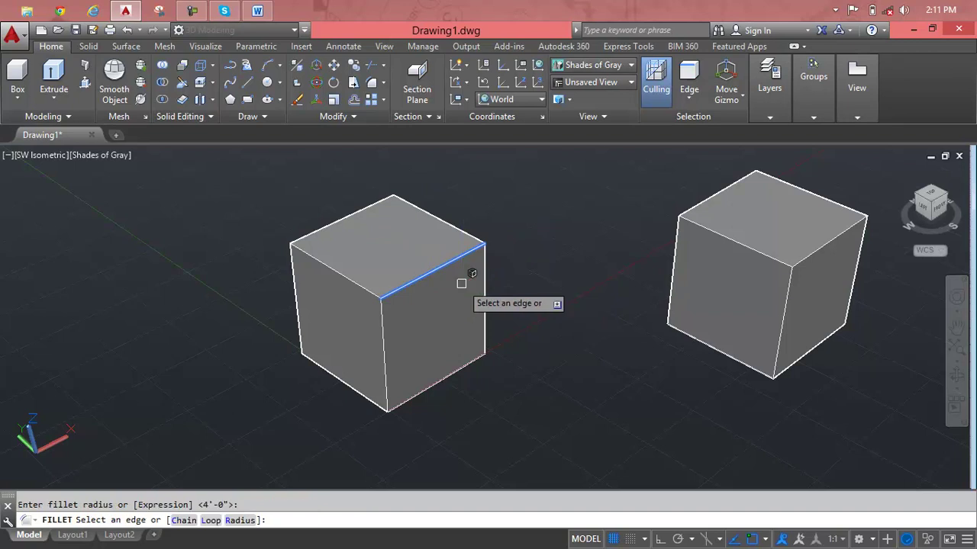
left_click(359, 288)
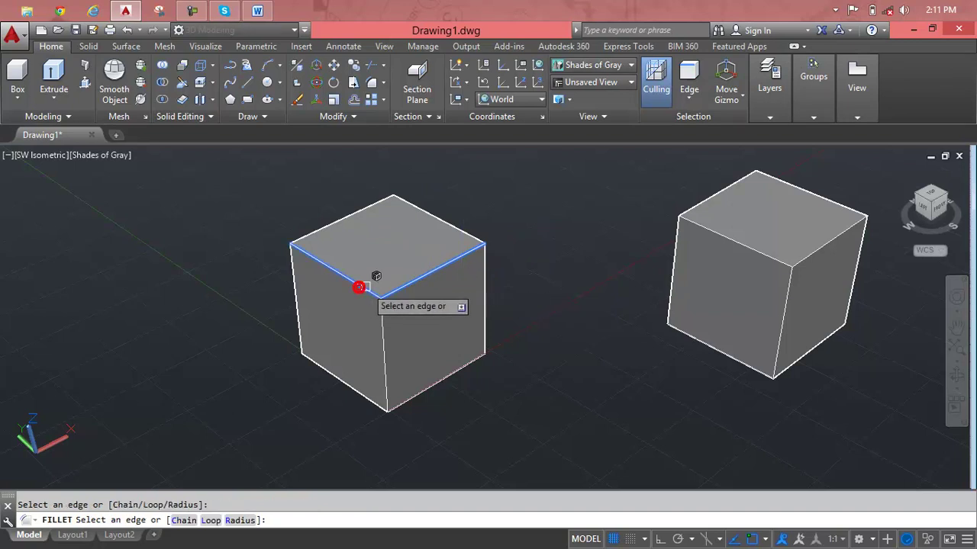
left_click(403, 288)
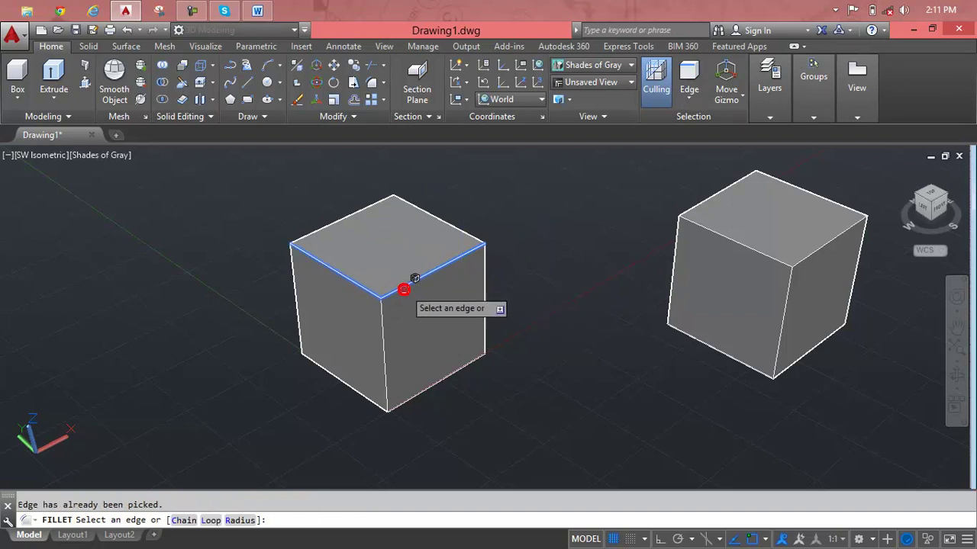
left_click(461, 236)
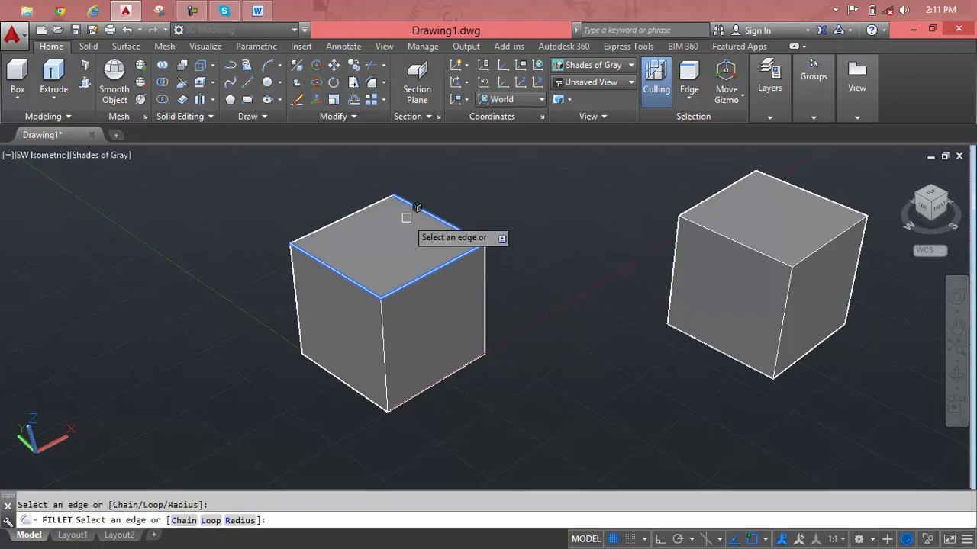
left_click(359, 211)
key("Return")
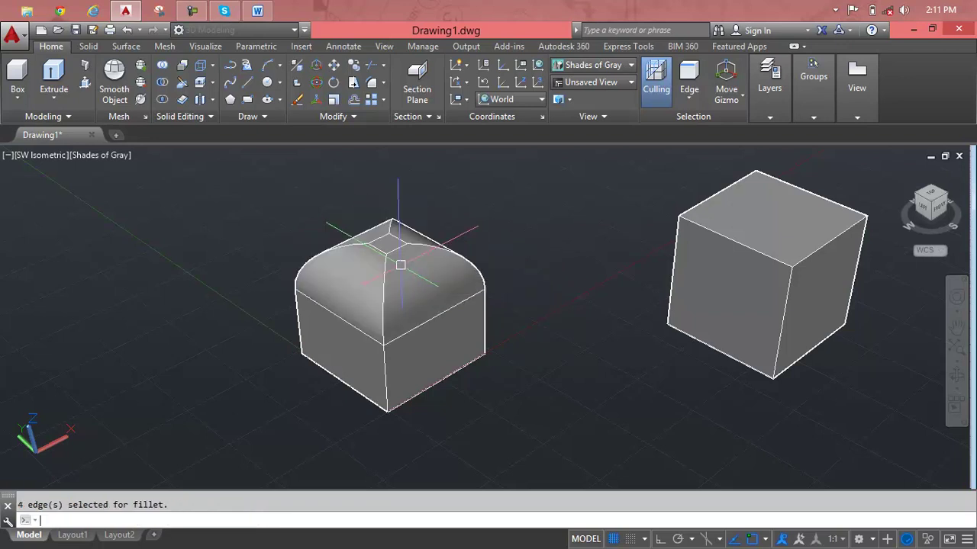
Zoom to view the result and select the filleted cube.
scroll(488, 309, "up", 2)
scroll(418, 286, "up", 1)
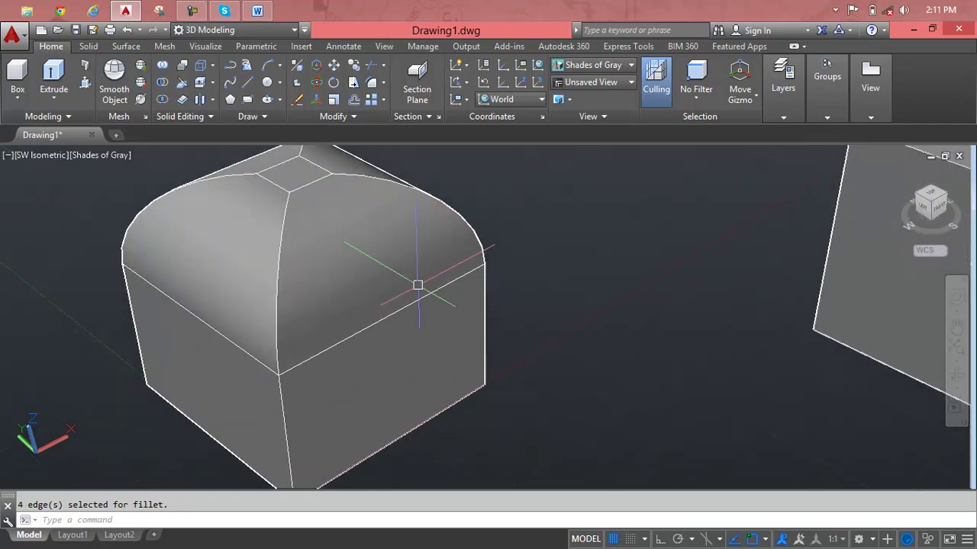
scroll(418, 286, "down", 2)
left_click(418, 284)
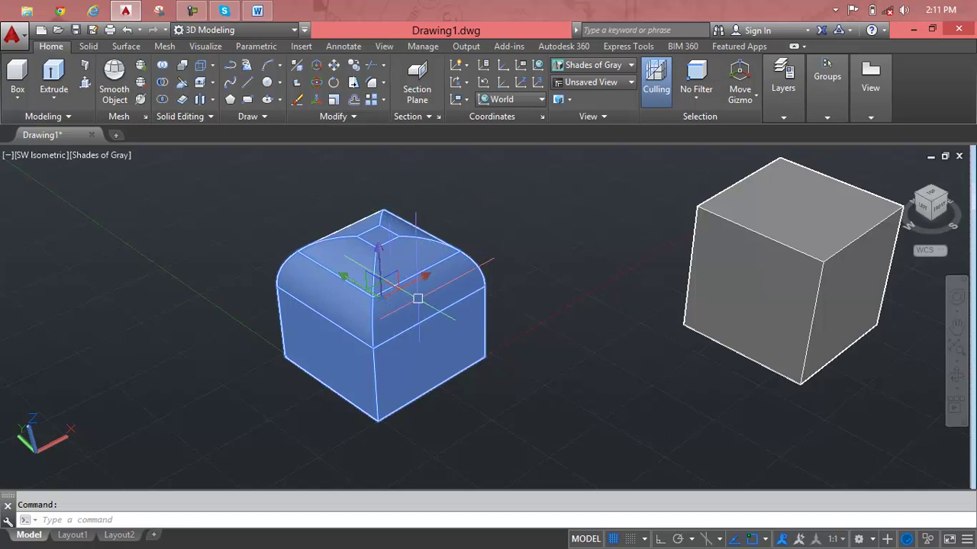
Delete the filleted cube and centre the remaining cube in the view.
key("Delete")
middle_click_drag(790, 257, 399, 326)
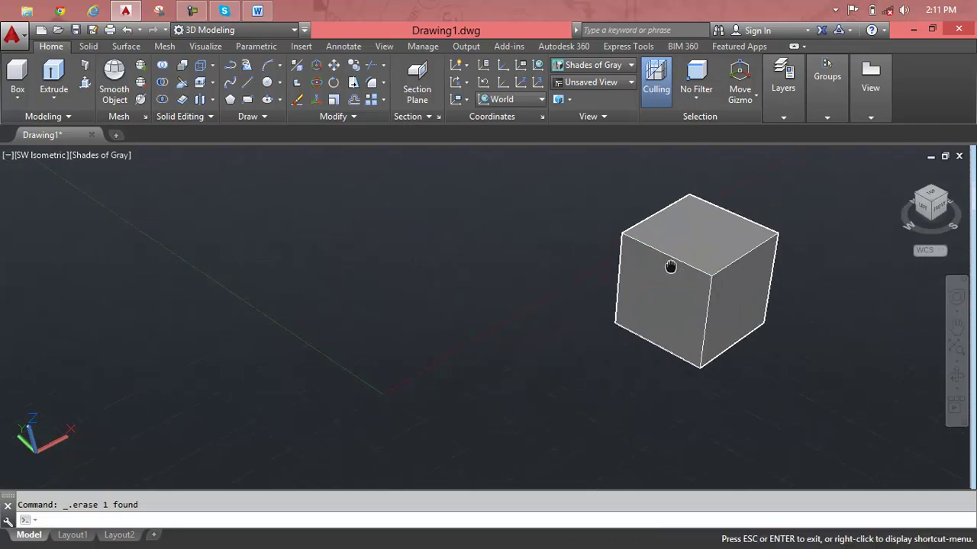
scroll(408, 321, "up", 2)
key("Escape")
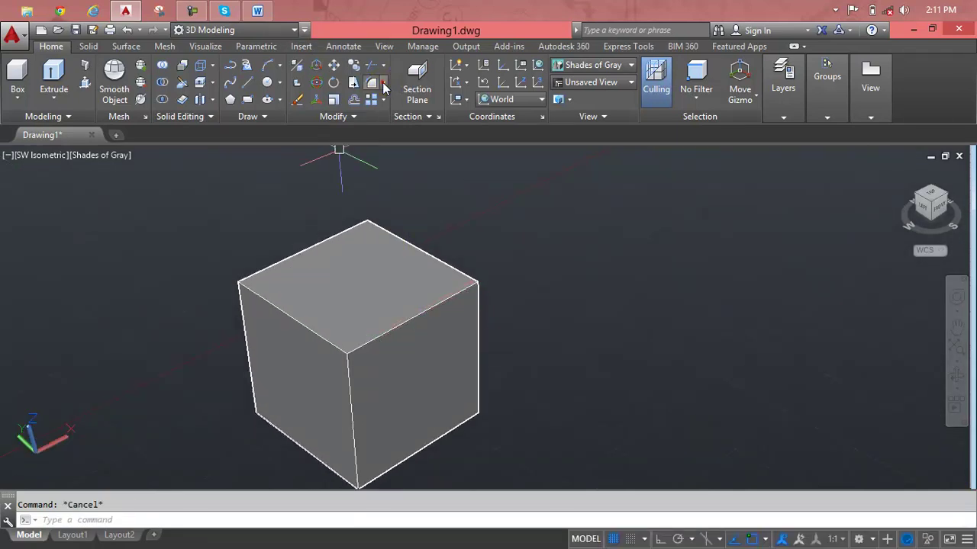
Start Chamfer from the Fillet dropdown and pick the front-right face as the base surface.
left_click(384, 84)
left_click(385, 136)
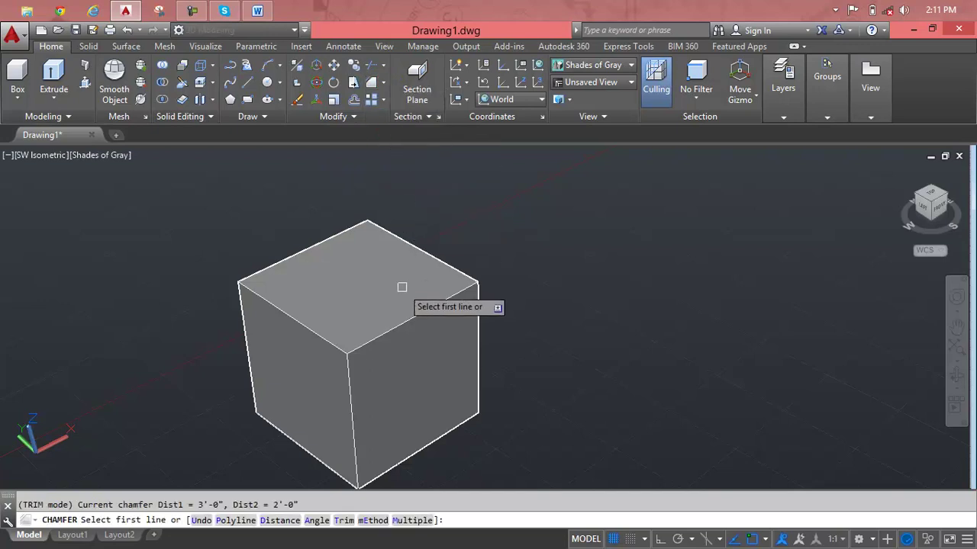
left_click(409, 322)
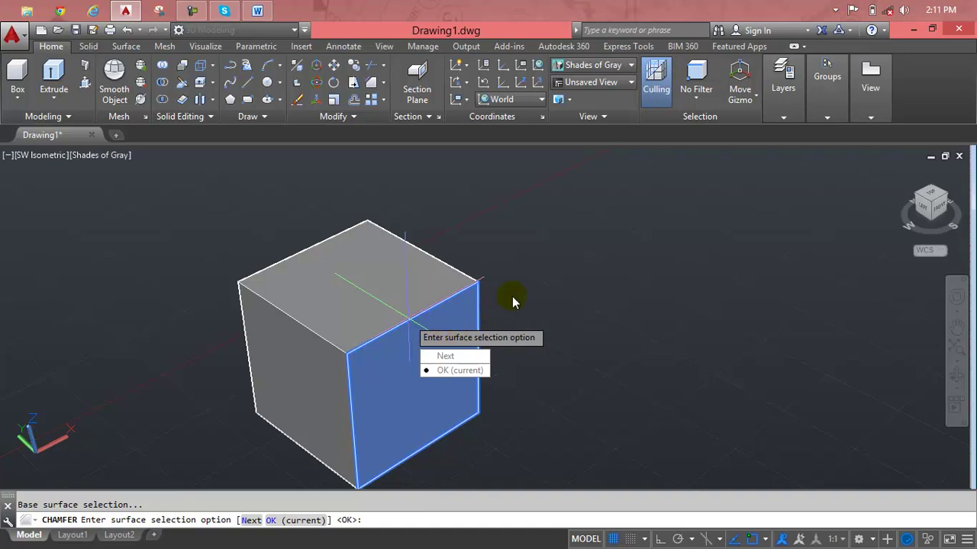
Cycle through the base surface options and accept the side face.
type("m")
key("BackSpace")
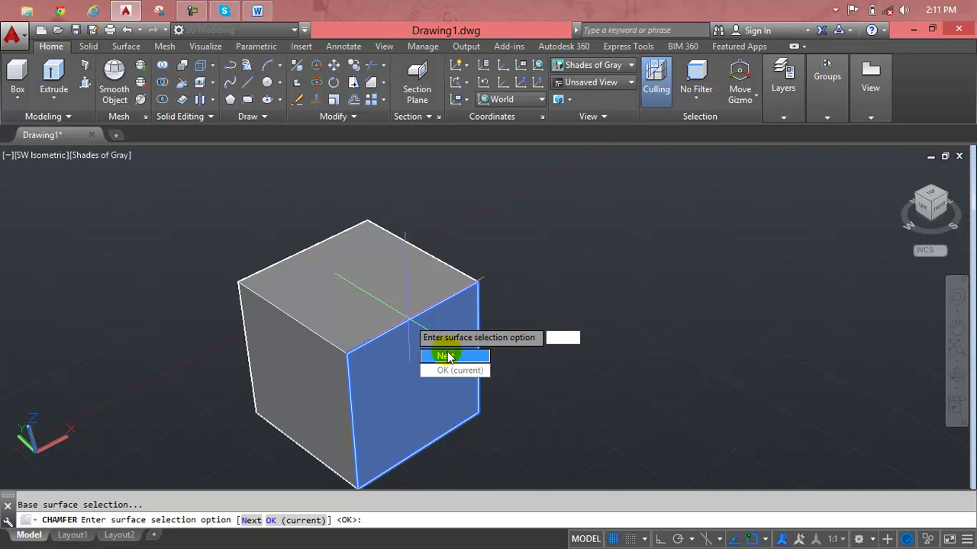
left_click(448, 356)
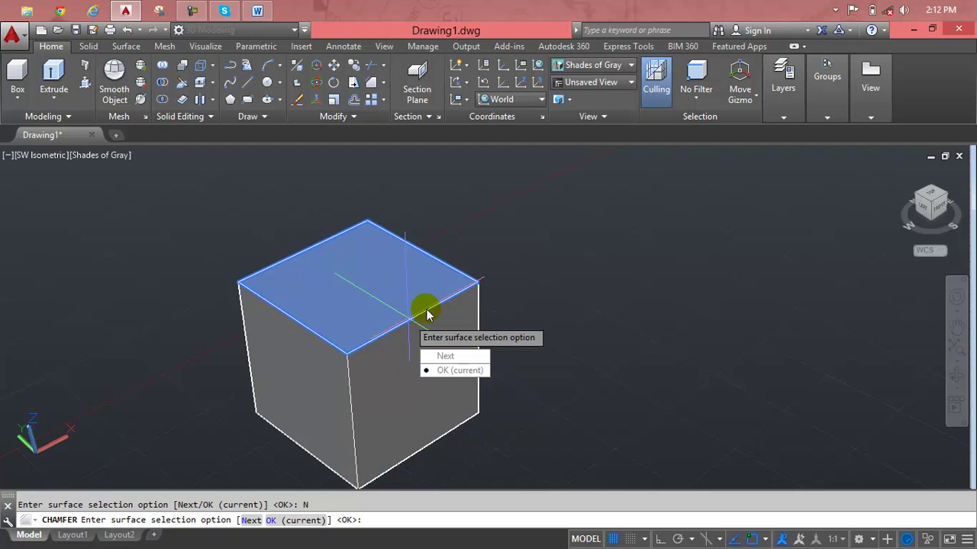
left_click(442, 356)
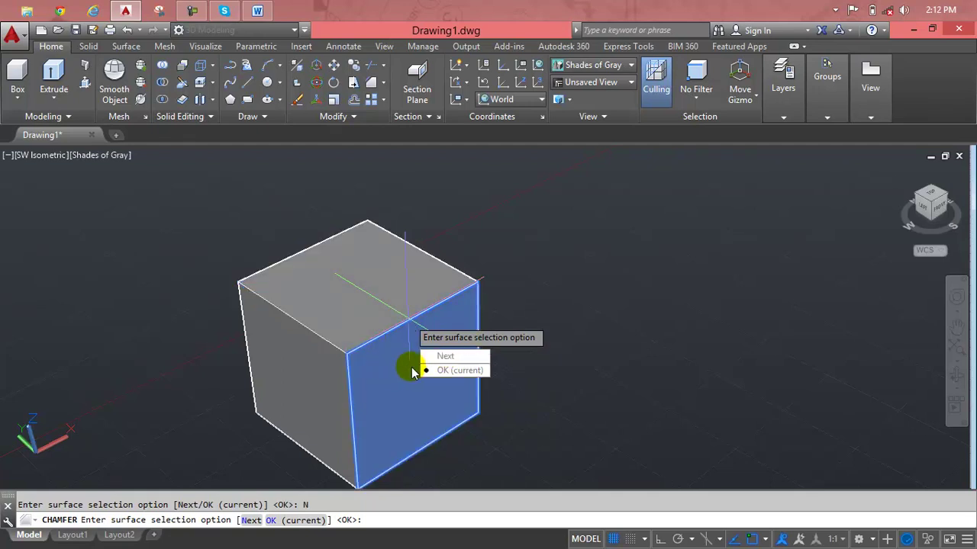
left_click(439, 370)
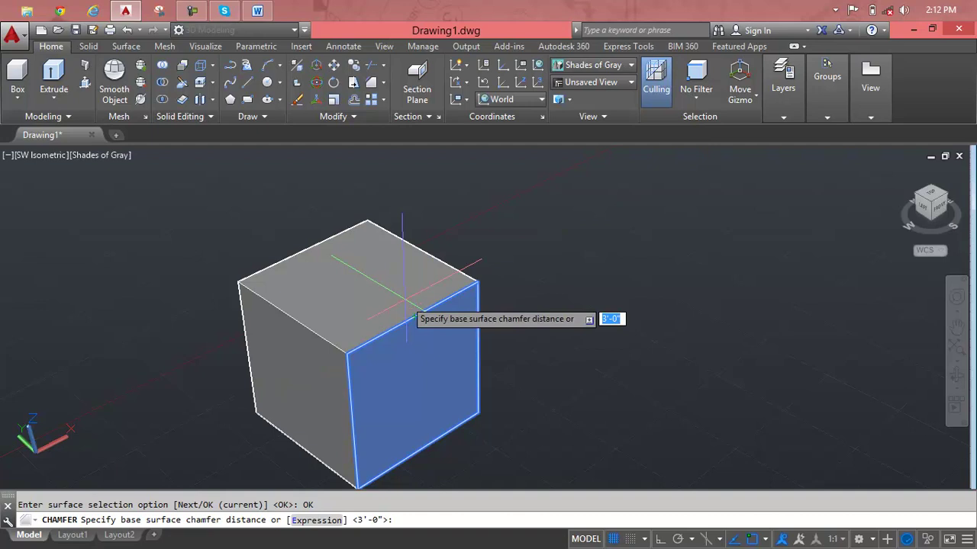
Chamfer the top edge with 3' and 3' distances, then undo the chamfer.
key("Return")
type("3")
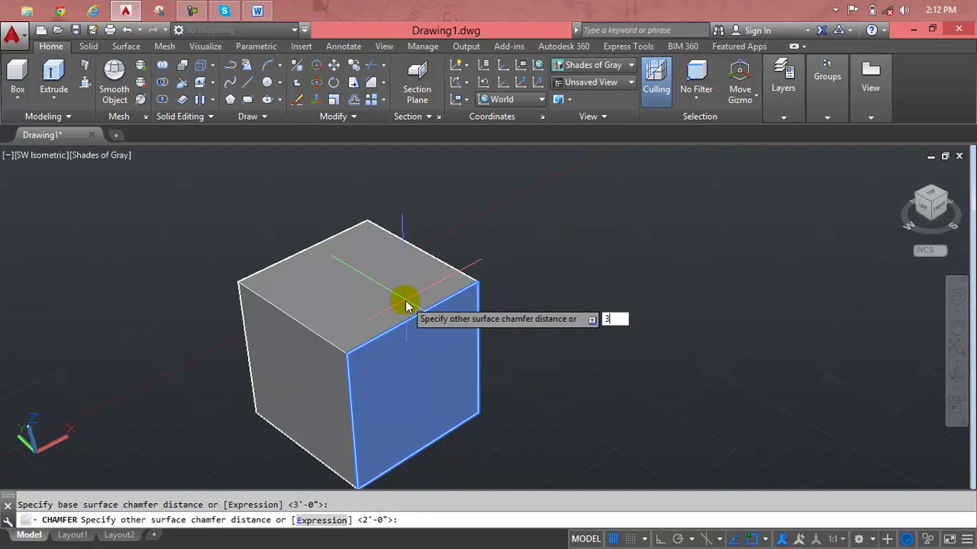
key("Return")
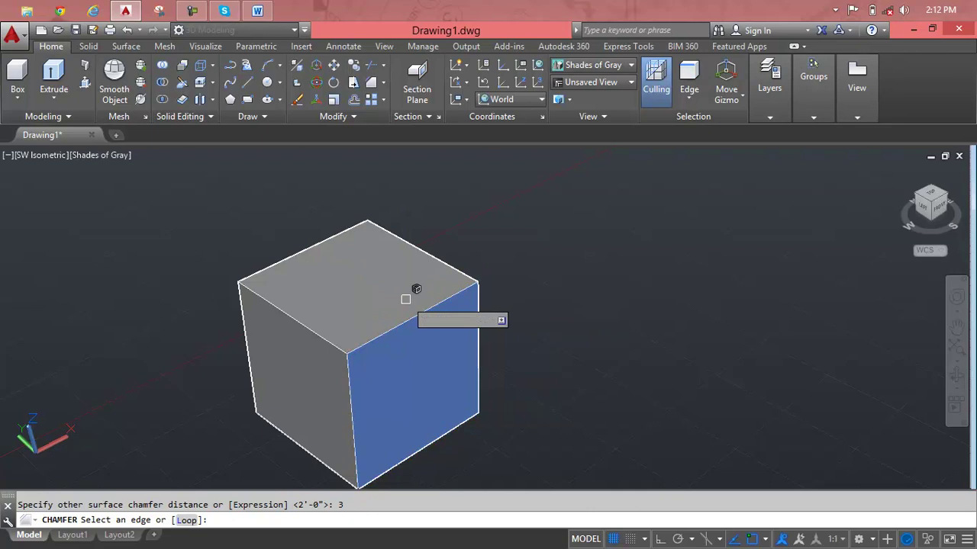
left_click(418, 314)
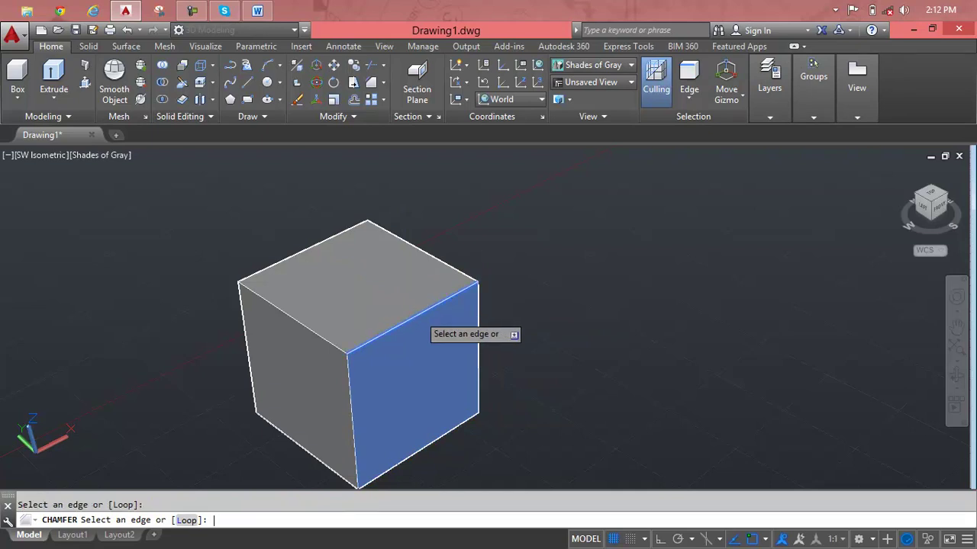
key("Return")
key("Return")
scroll(386, 345, "up", 3)
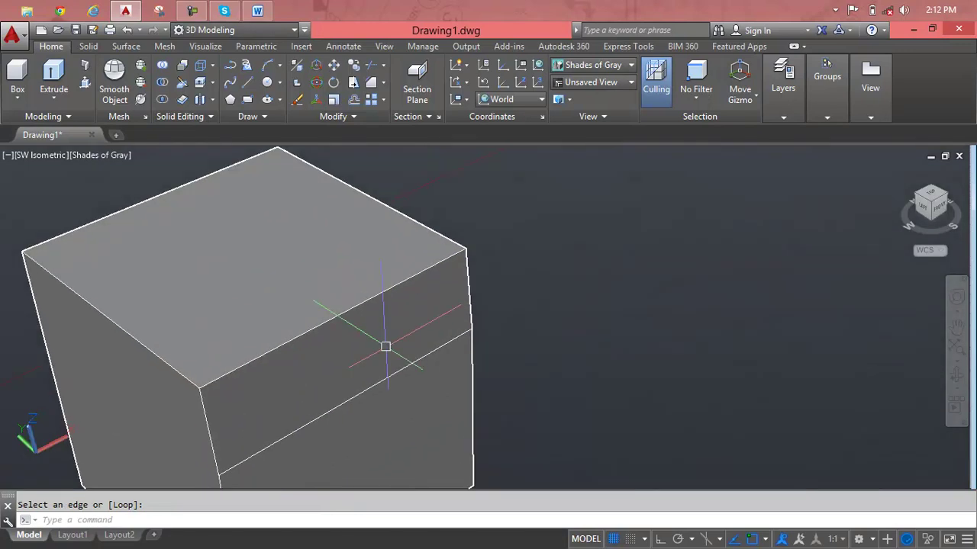
scroll(385, 348, "down", 3)
key("ctrl+z")
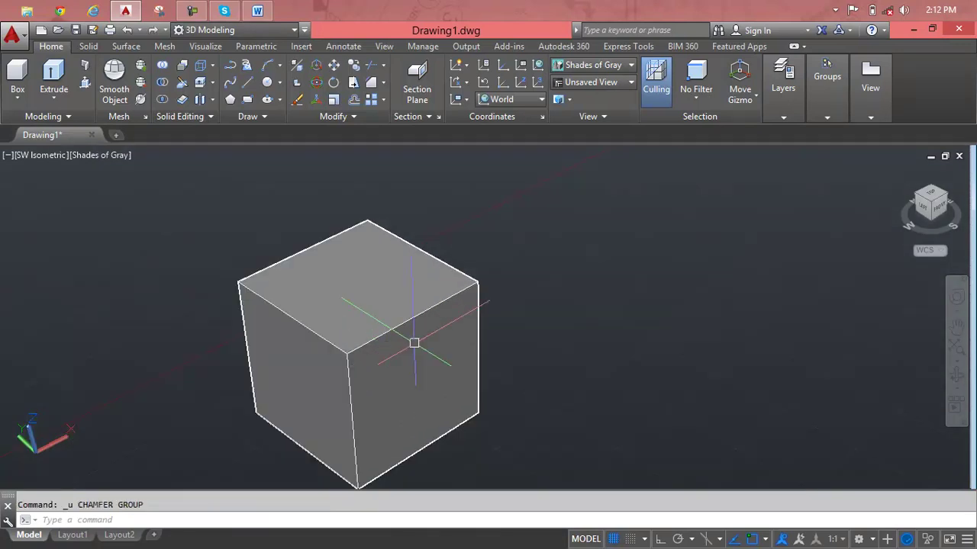
Chamfer the cube's top-right edge with a 3' base distance and a 2' other distance.
key("Escape")
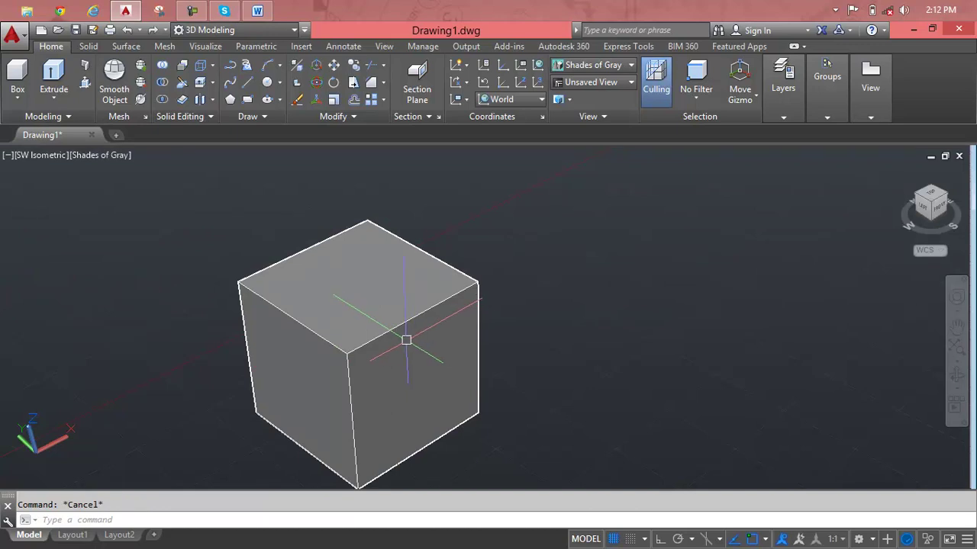
type("c")
type("ha")
key("Return")
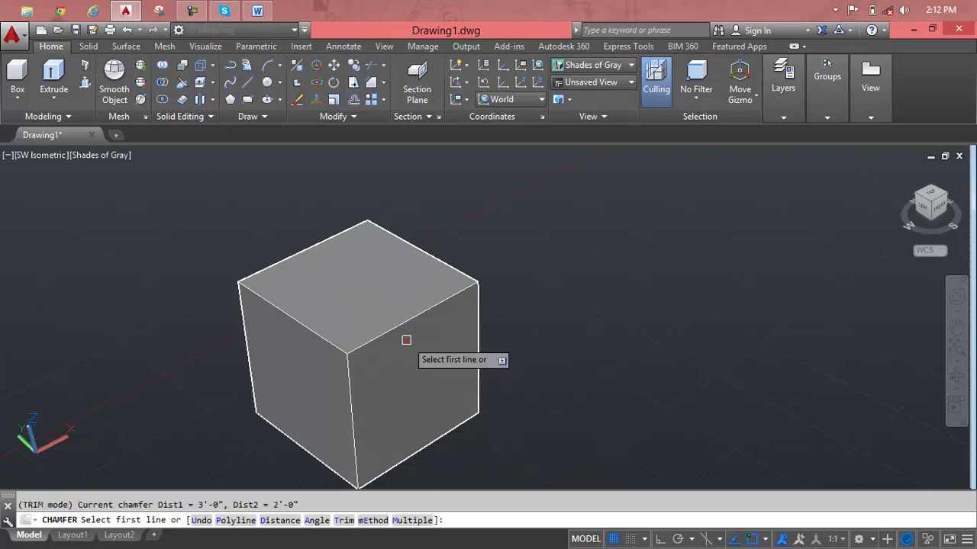
left_click(402, 329)
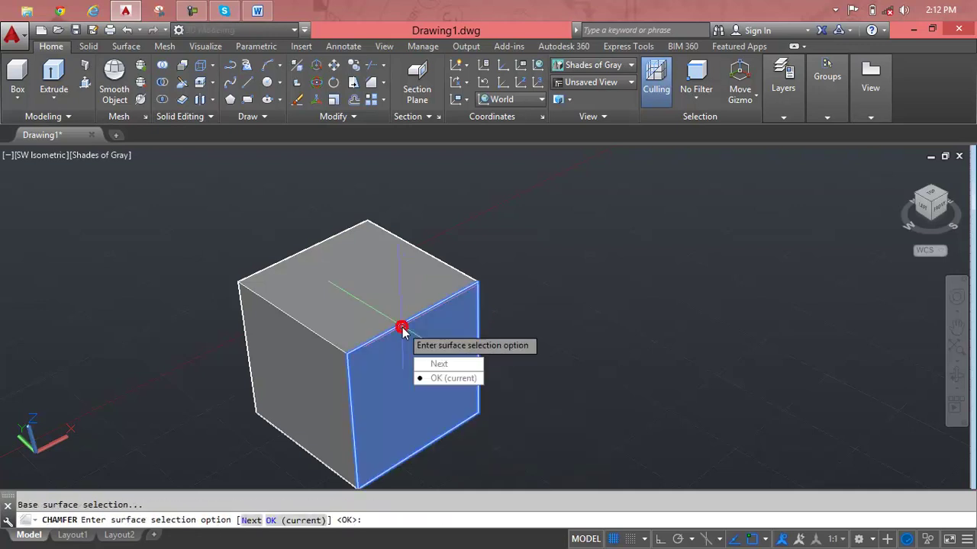
key("Return")
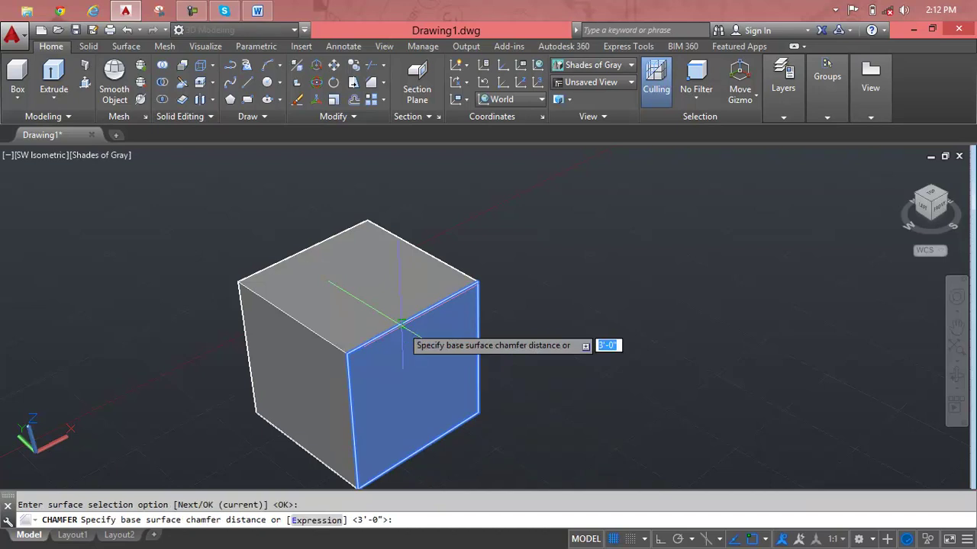
type("3")
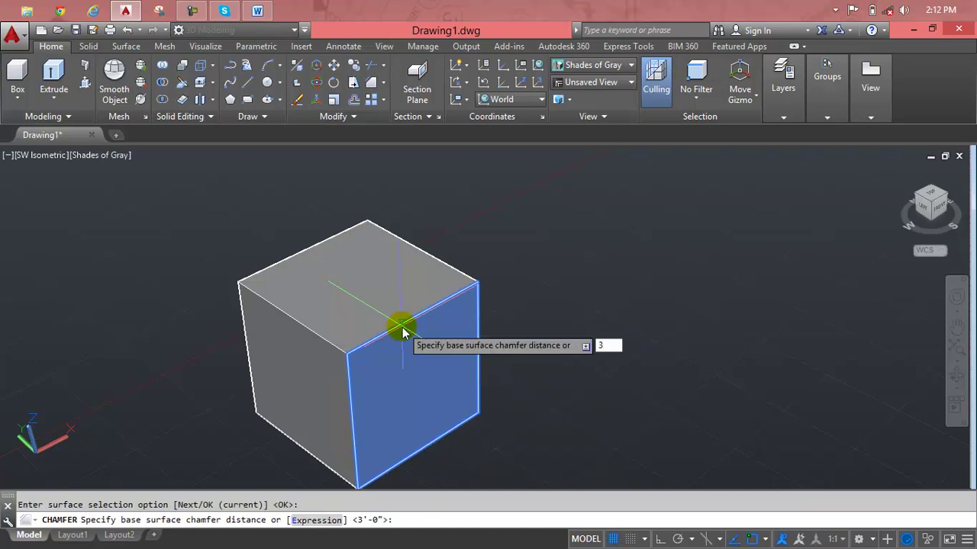
key("Return")
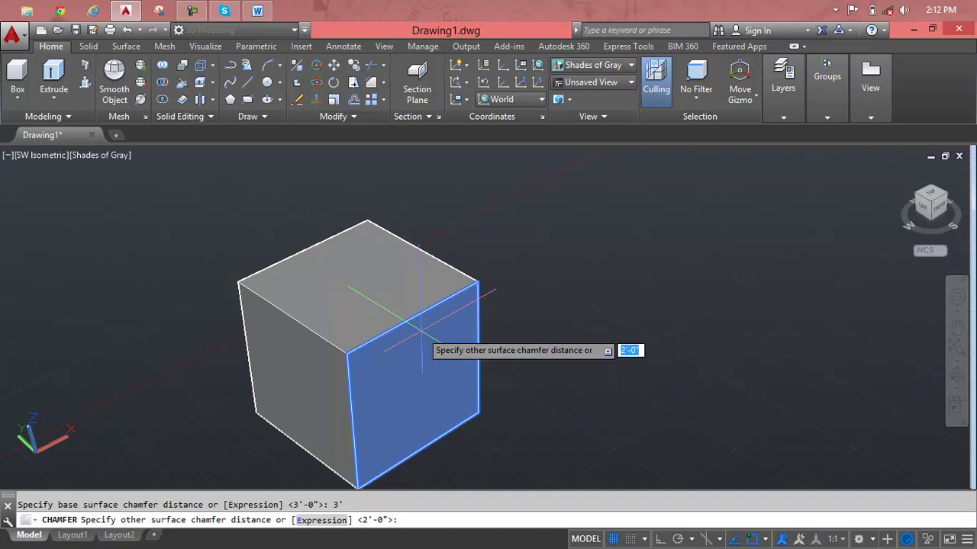
key("Return")
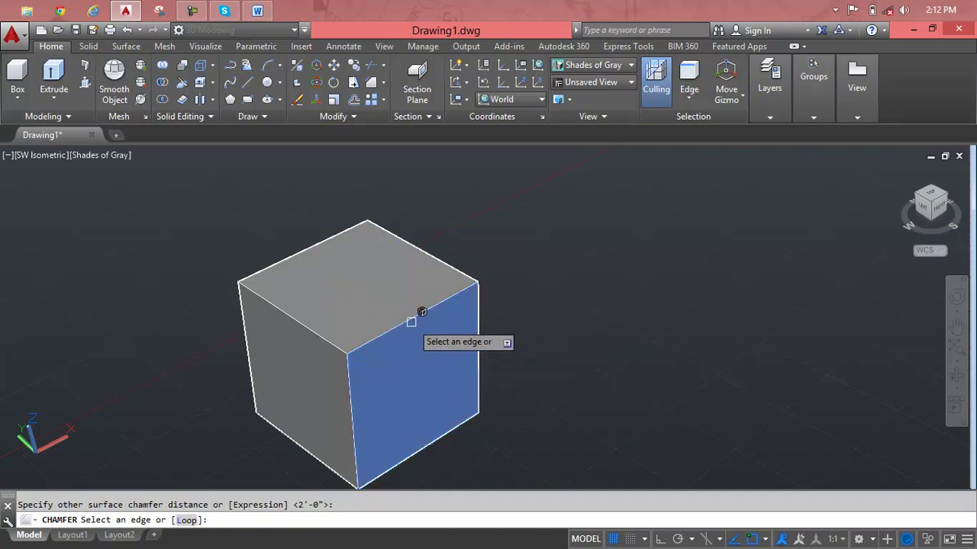
left_click(410, 322)
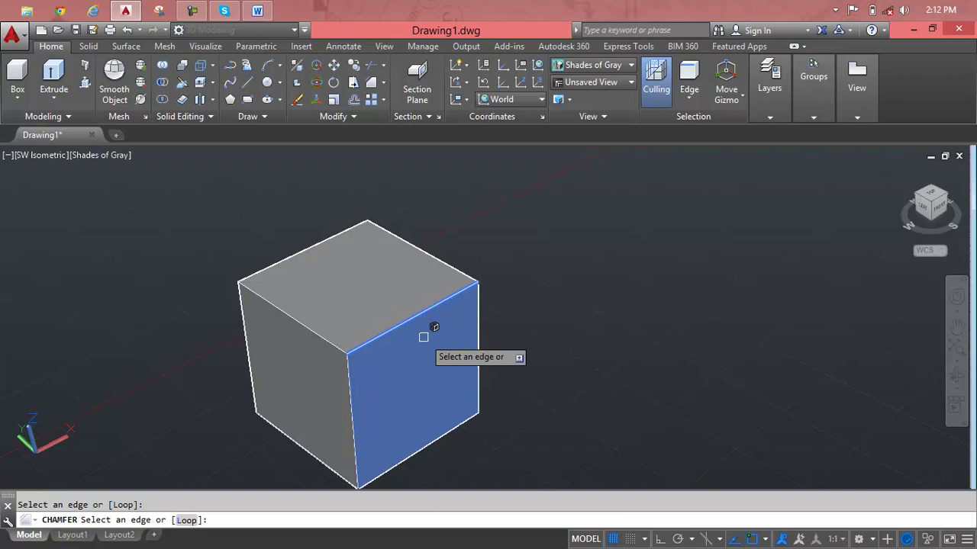
key("Return")
Zoom and pan the chamfered cube into view, then orbit it to face another top edge.
scroll(370, 370, "up", 3)
middle_click_drag(363, 364, 532, 294)
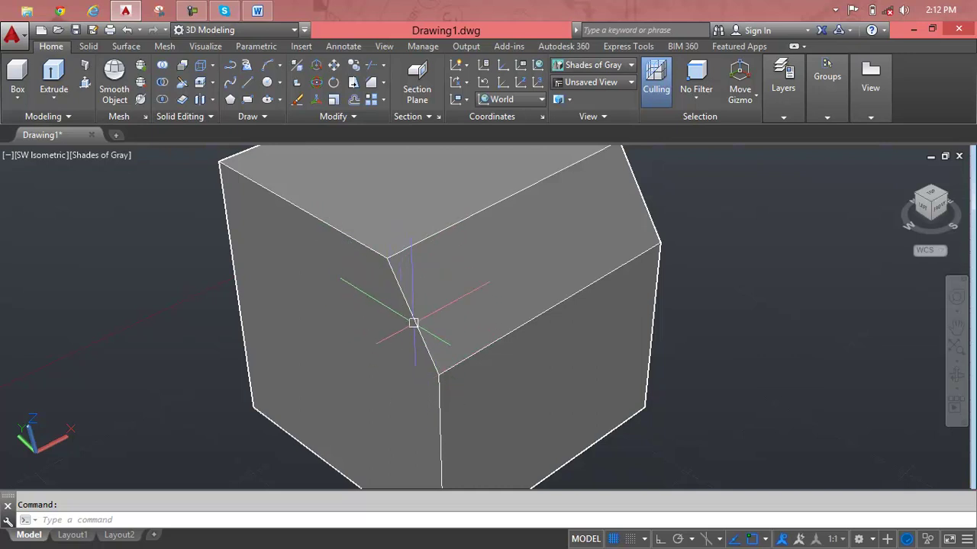
scroll(492, 369, "down", 2)
middle_click_drag(492, 369, 432, 389)
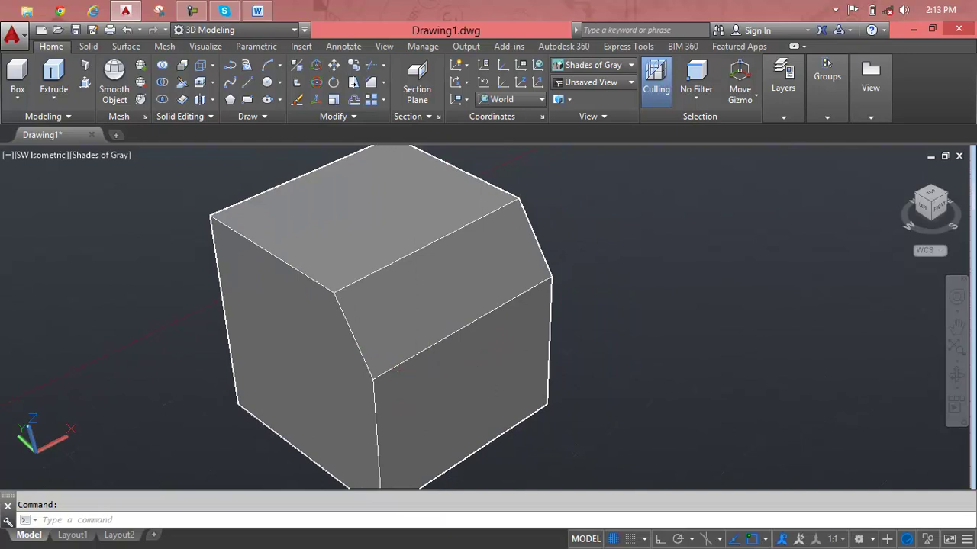
middle_click_drag(393, 394, 456, 386)
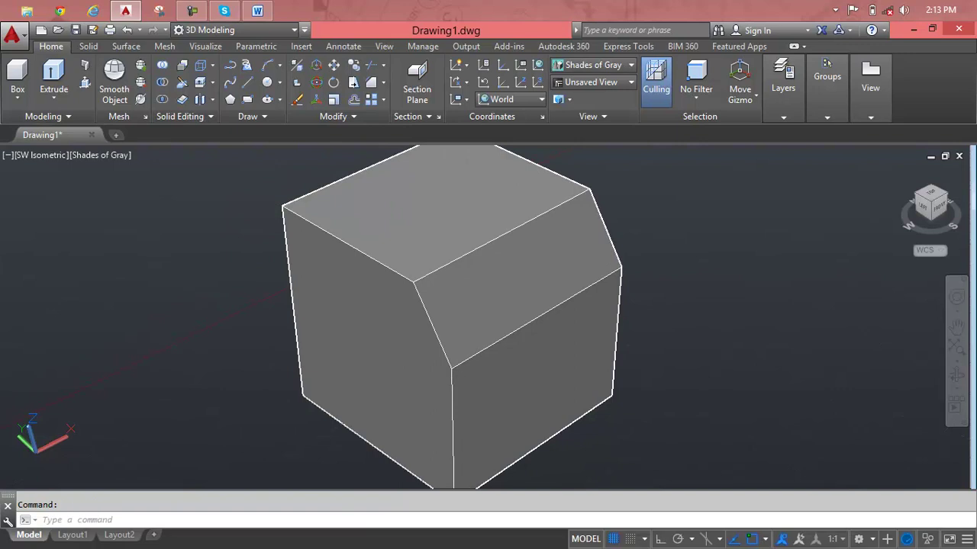
key("Escape")
middle_click_drag(391, 274, 429, 279, "shift")
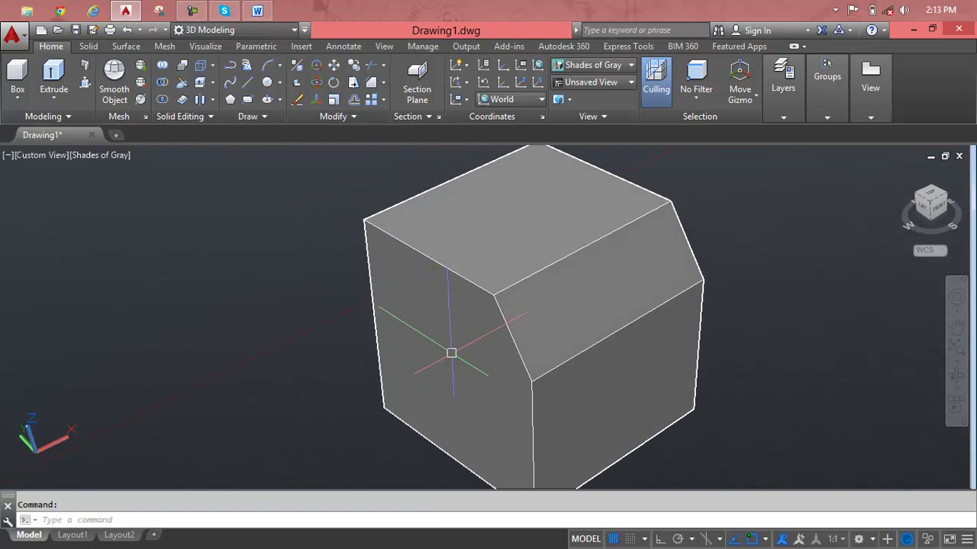
middle_click_drag(467, 354, 540, 353, "shift")
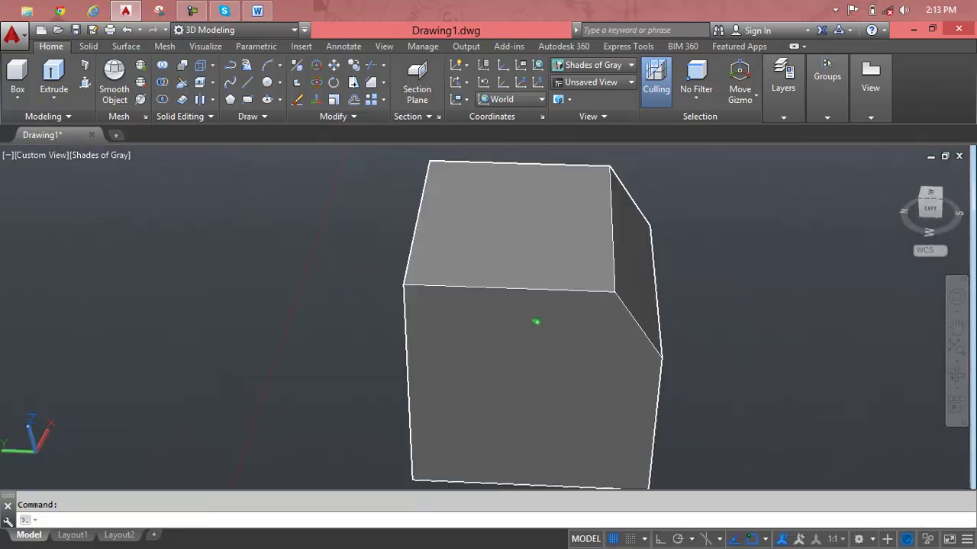
Chamfer the facing side's top edge with a 5' base distance and the default 2' other distance.
key("Escape")
type("cha")
key("Return")
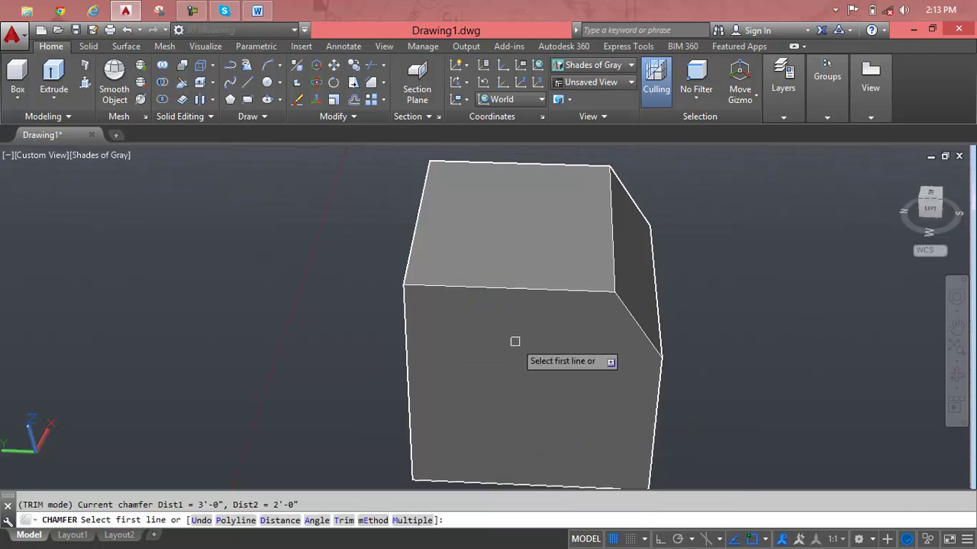
left_click(515, 292)
left_click(522, 311)
key("Return")
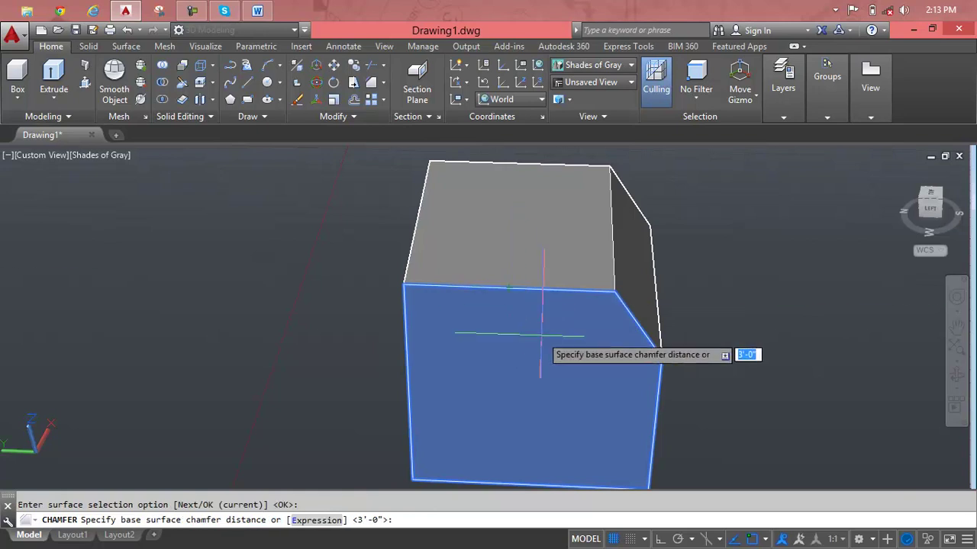
type("5'")
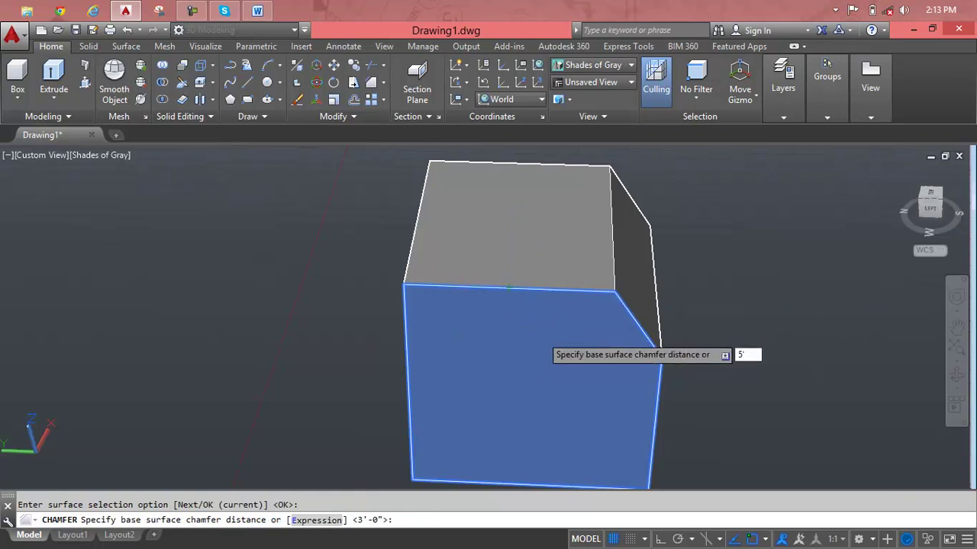
key("Return")
key("Return")
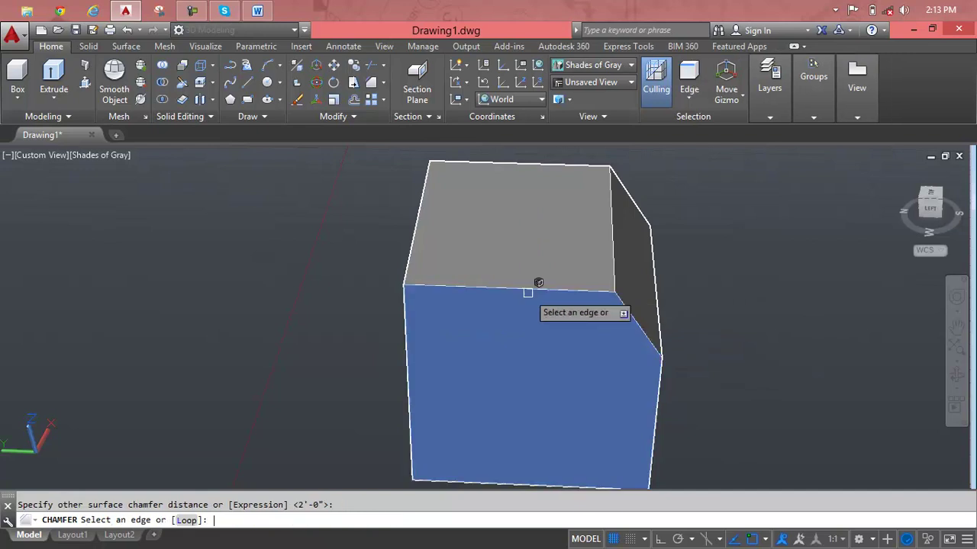
left_click(530, 290)
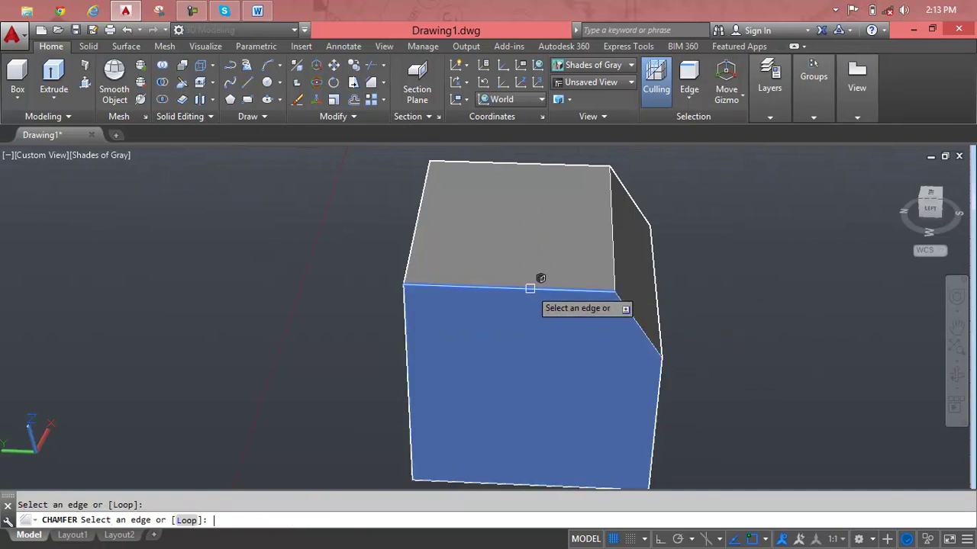
key("Return")
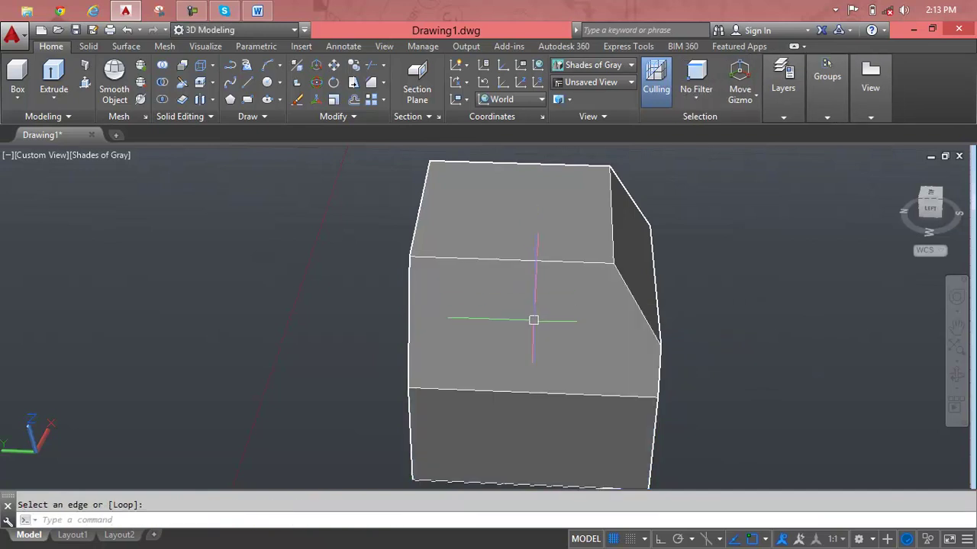
Inspect both bevels, then undo the chamfers to restore the plain sharp-edged cube.
mouse_move(532, 320)
middle_mouse_down("shift")
mouse_move(406, 290)
mouse_move(431, 304)
middle_mouse_up("shift")
key("Escape")
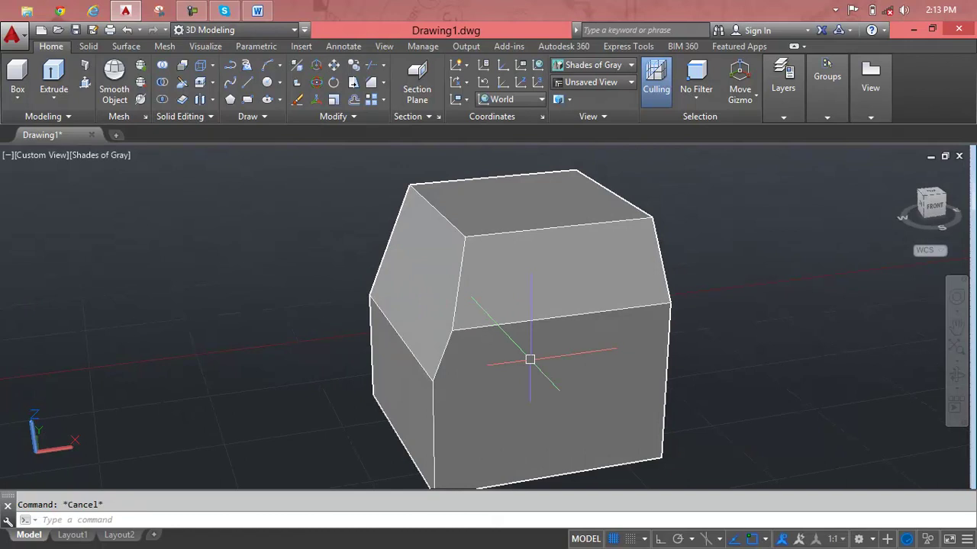
left_click(530, 360)
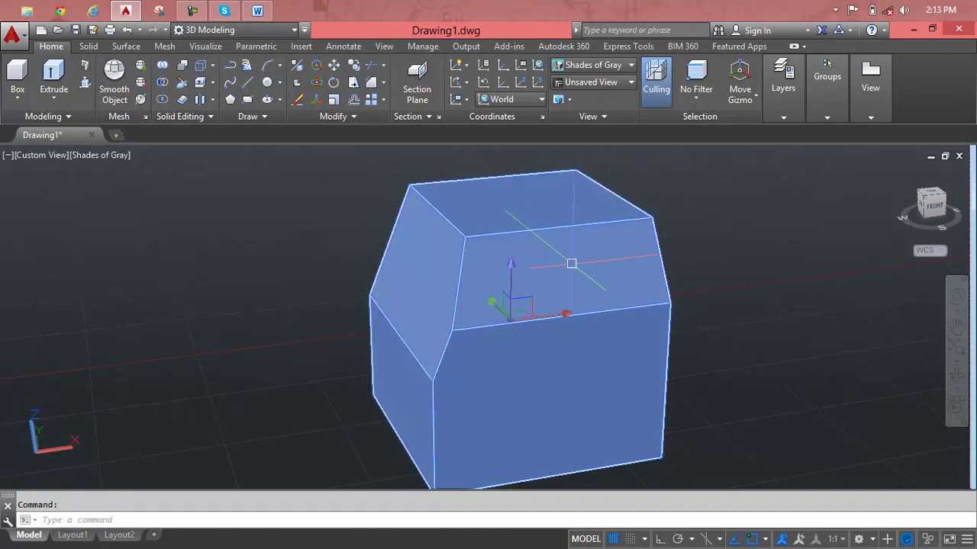
key("Escape")
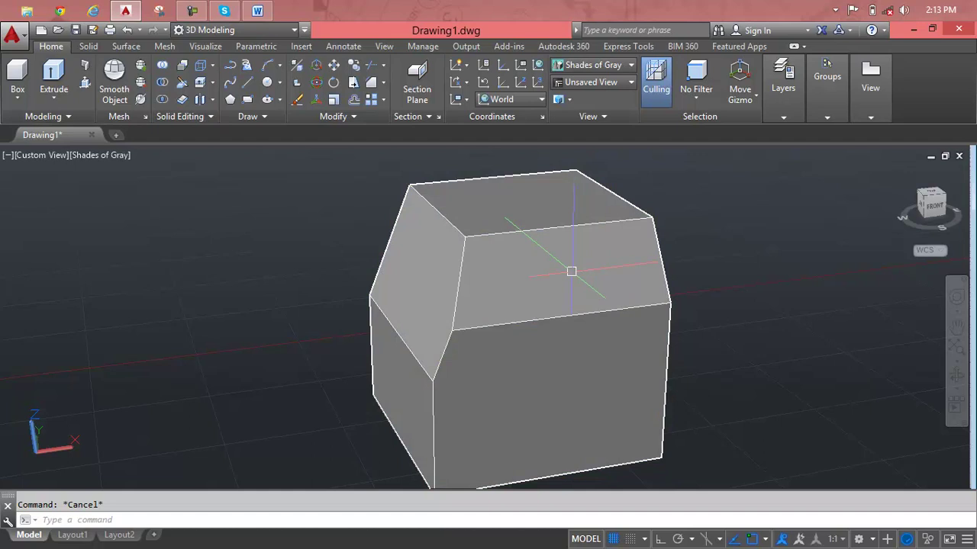
middle_click_drag(571, 271, 458, 279)
key("ctrl+z")
key("ctrl+z")
key("ctrl+z")
key("ctrl+z")
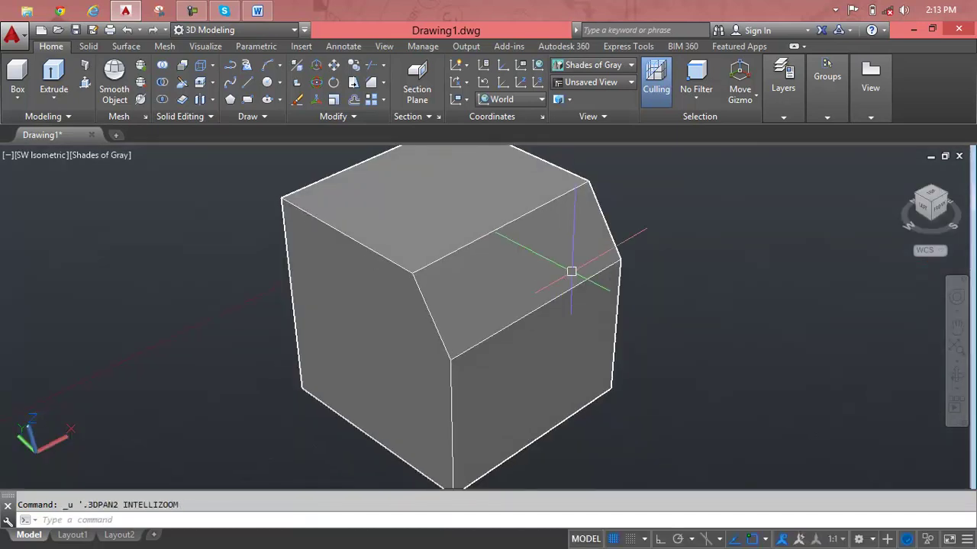
key("ctrl+z")
key("ctrl+z")
key("ctrl+z")
key("ctrl+z")
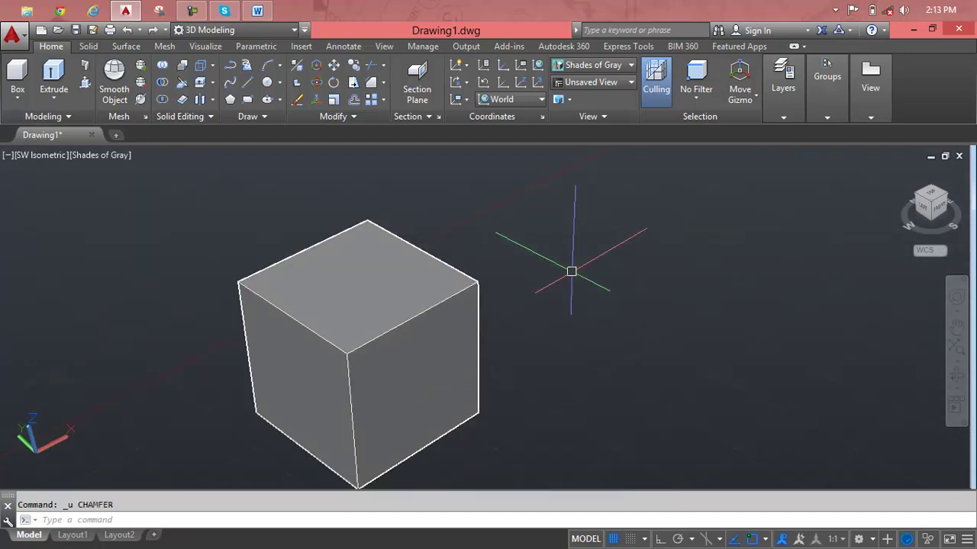
Start CHAMFER with the Multiple option for bevelling several edges in one run.
key("Escape")
type("cha")
key("Return")
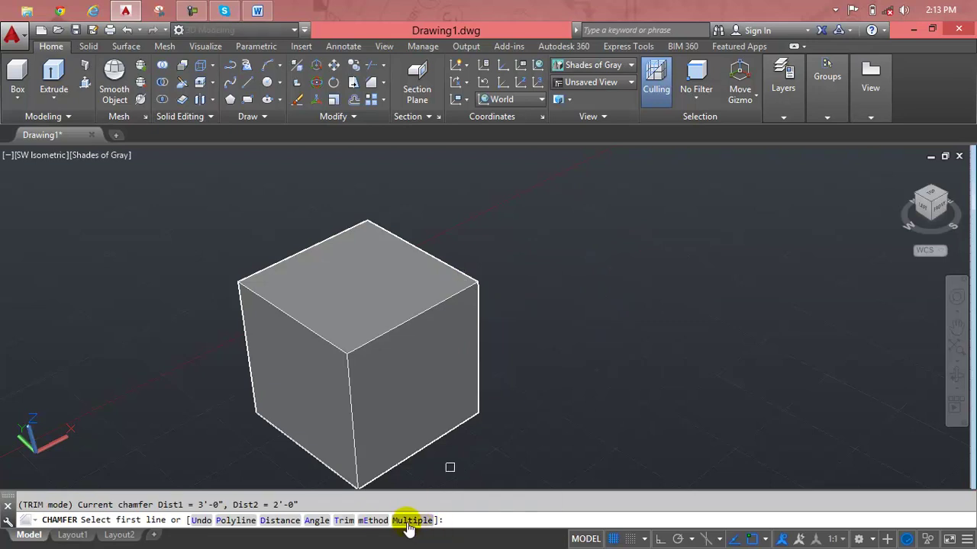
type("m")
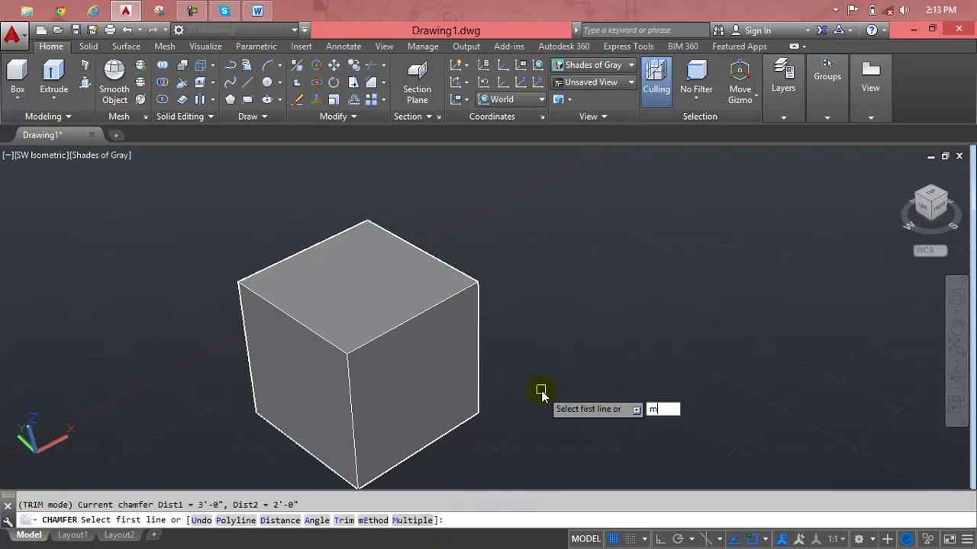
key("Return")
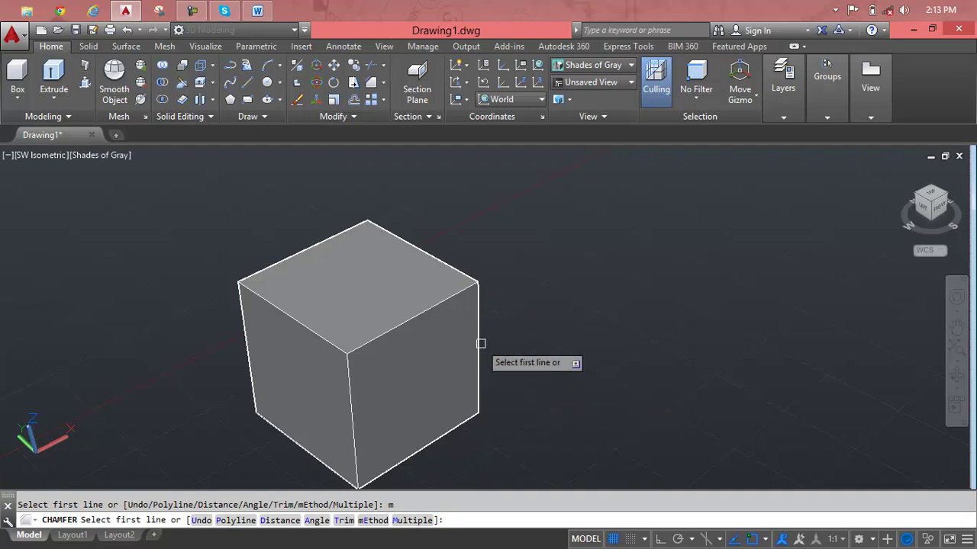
Chamfer the right face's top edge, 3' down the side and 2' across the top.
left_click(405, 319)
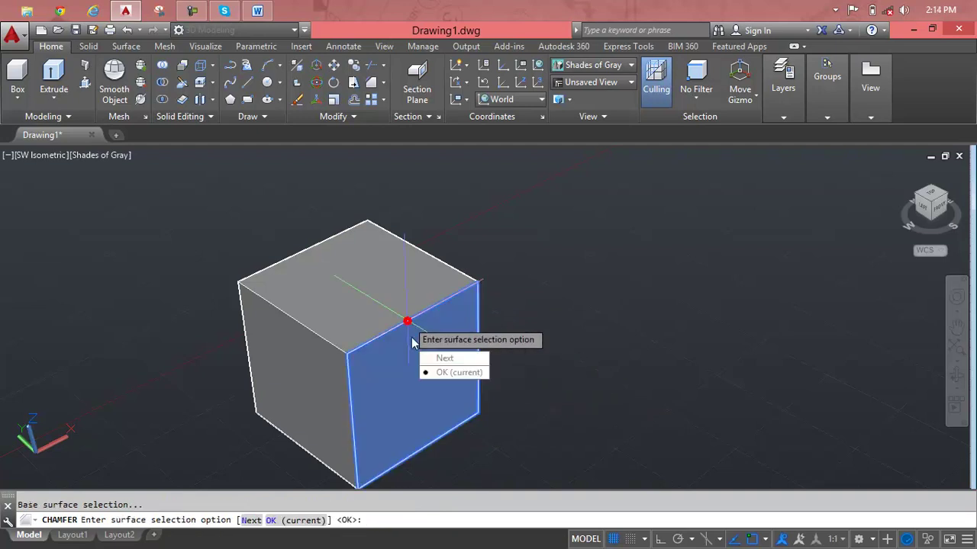
key("Return")
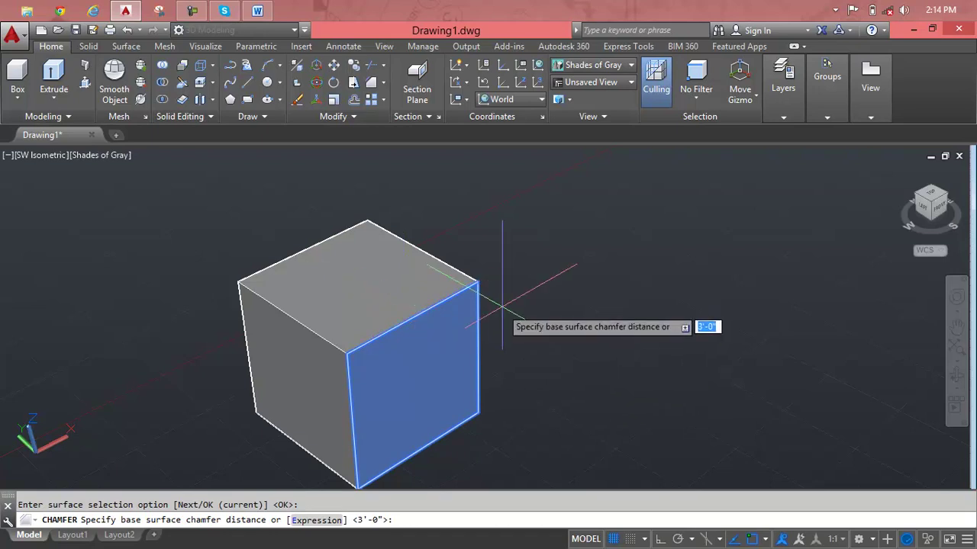
type("3")
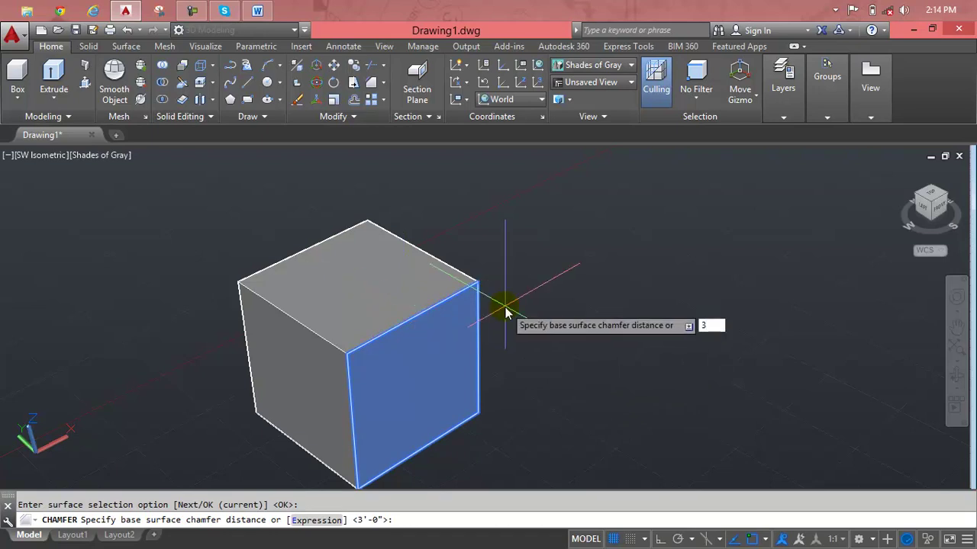
key("Return")
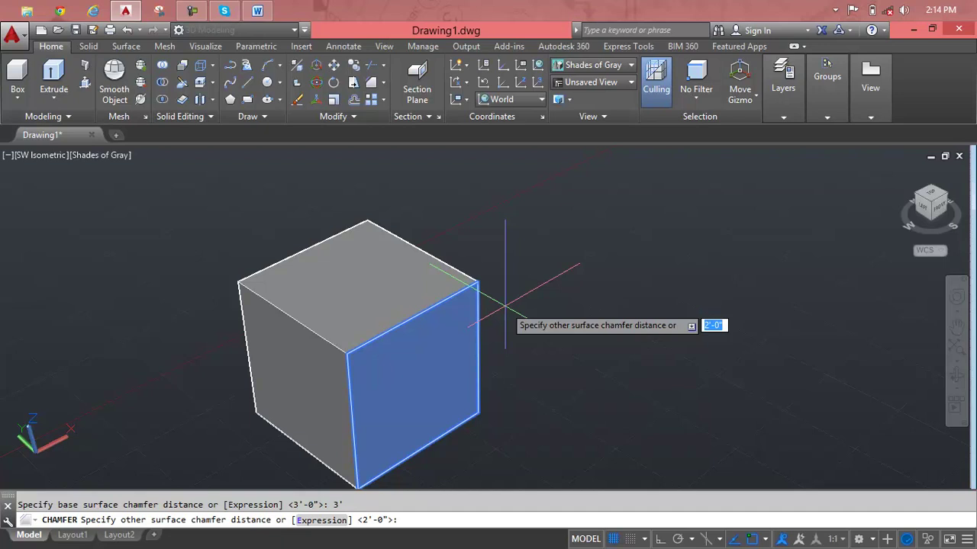
key("Return")
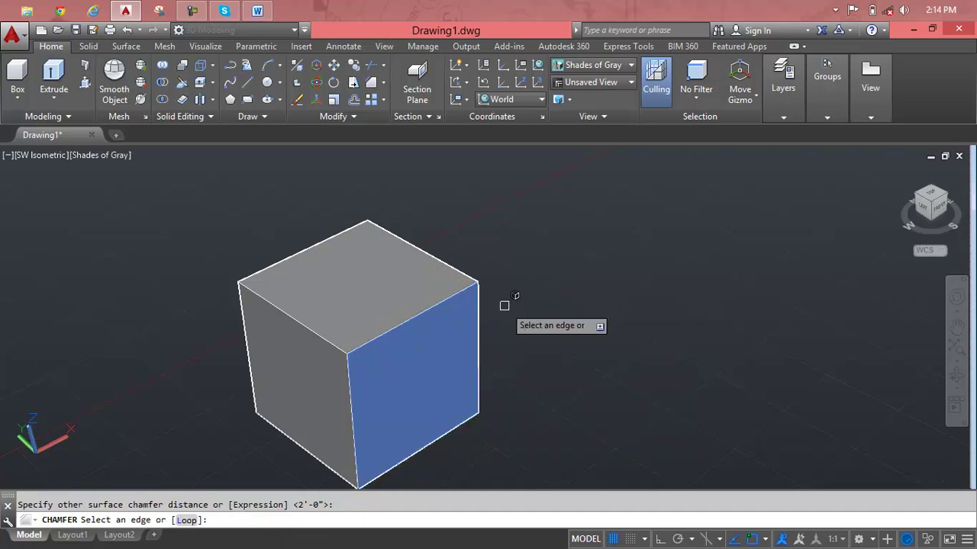
left_click(333, 342)
left_click(328, 333)
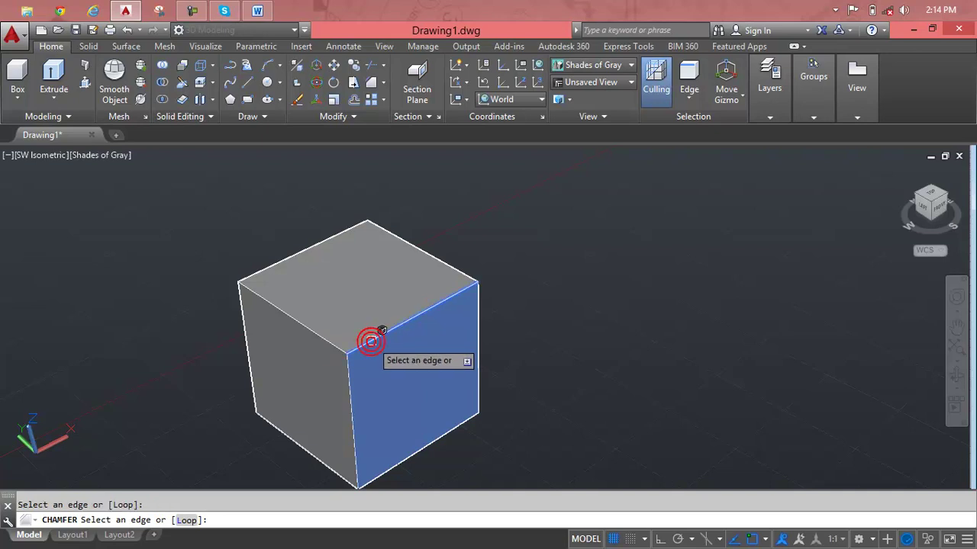
left_click(455, 270)
left_click(456, 270)
key("Return")
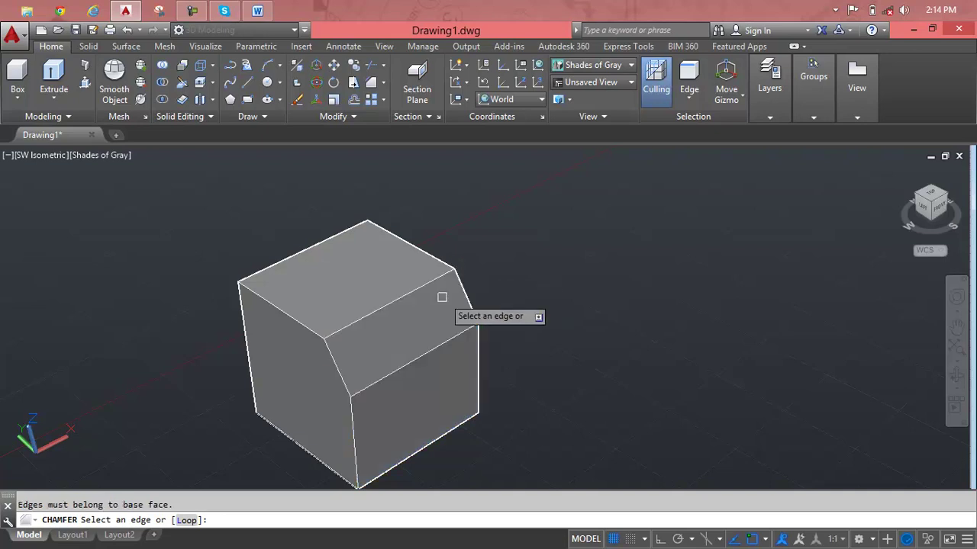
Chamfer the left face's top edge with the same 3' and 2' distances.
key("Return")
left_click(307, 331)
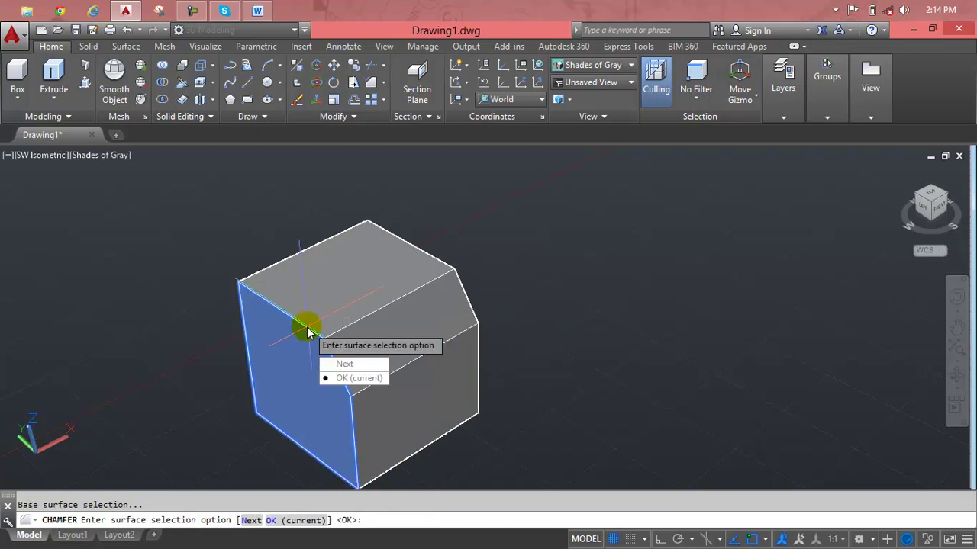
key("Return")
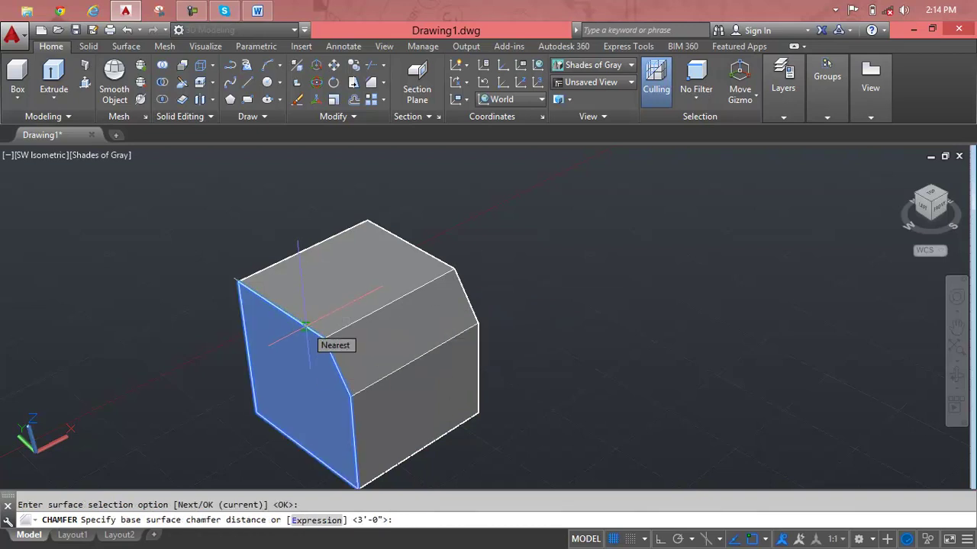
key("Return")
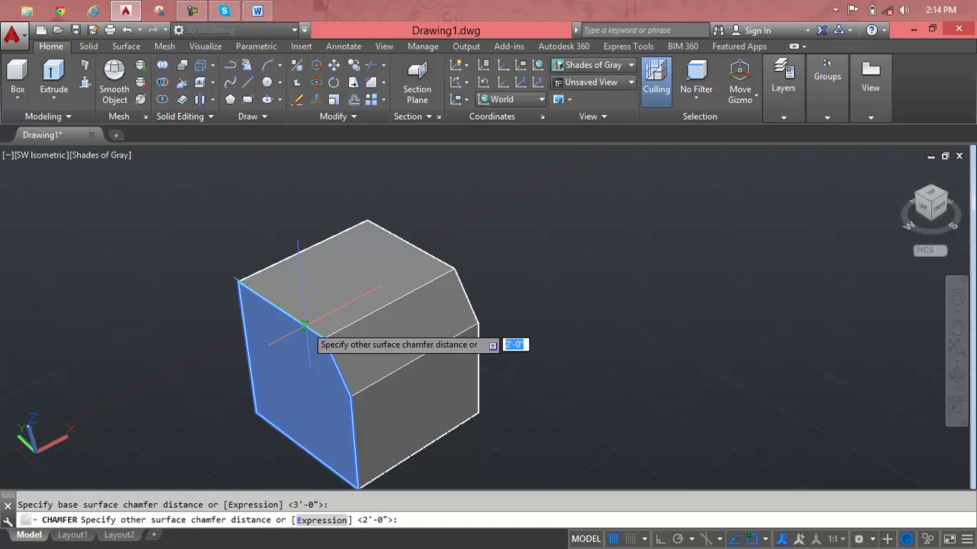
type("2")
key("Return")
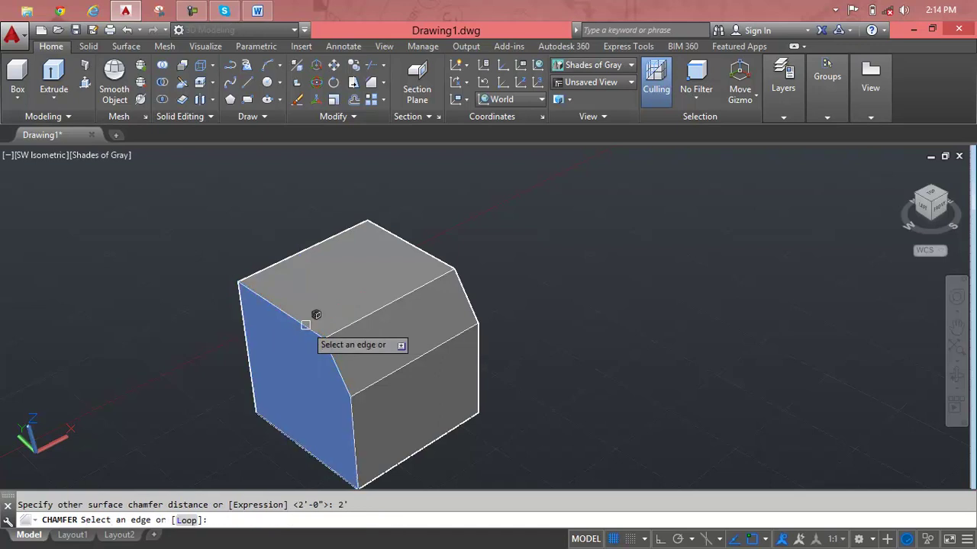
left_click(305, 325)
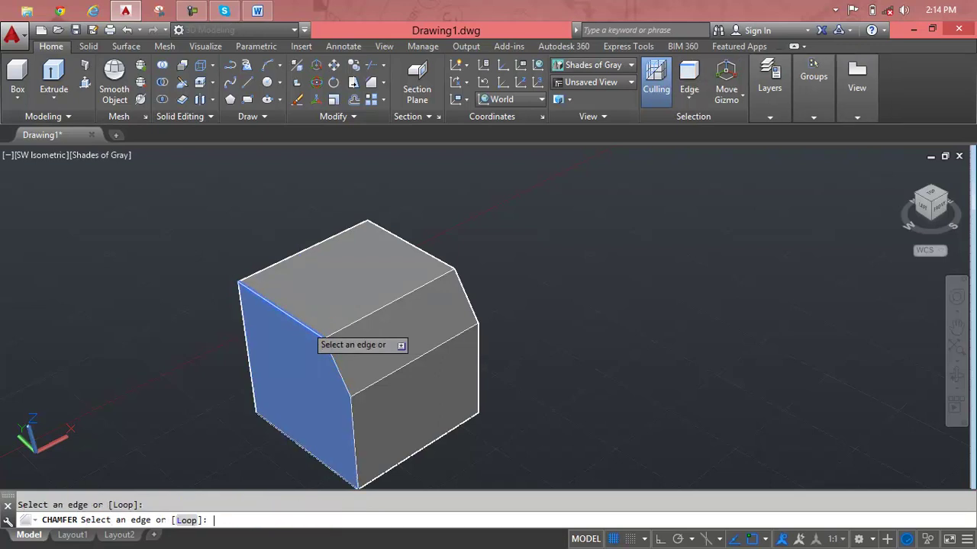
key("Return")
key("Return")
middle_click_drag(307, 325, 364, 356, "shift")
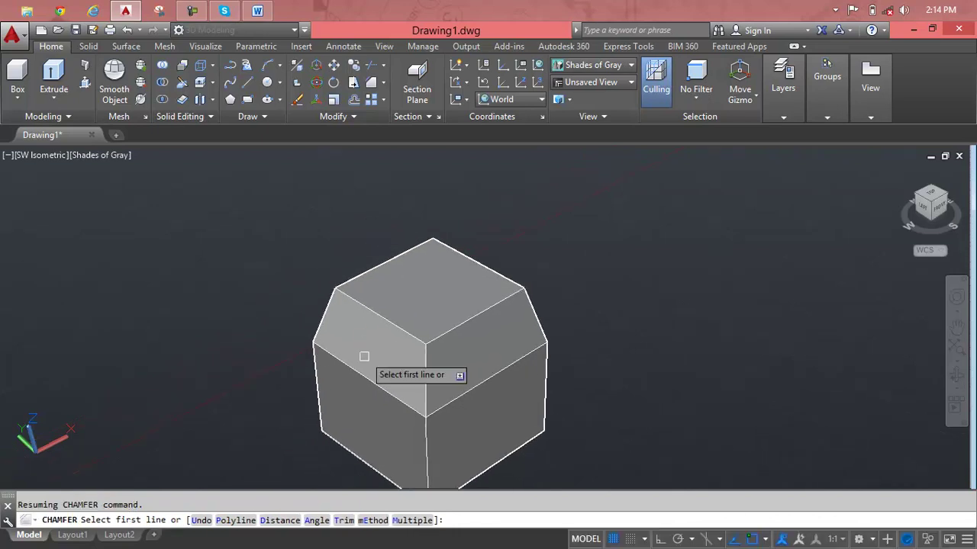
Chamfer the front face's top edge 3' by 2', then end the chamfer command.
middle_click_drag(364, 358, 570, 344, "shift")
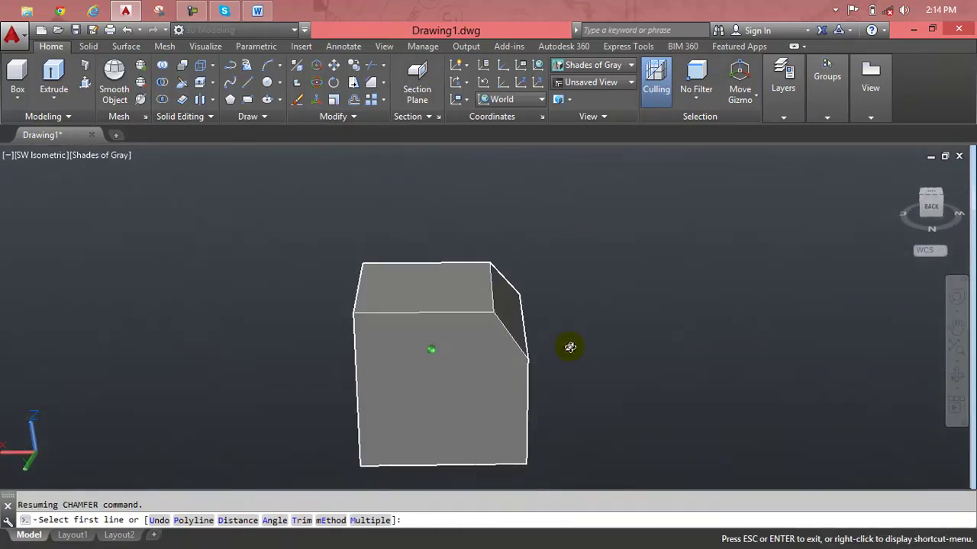
left_click(448, 314)
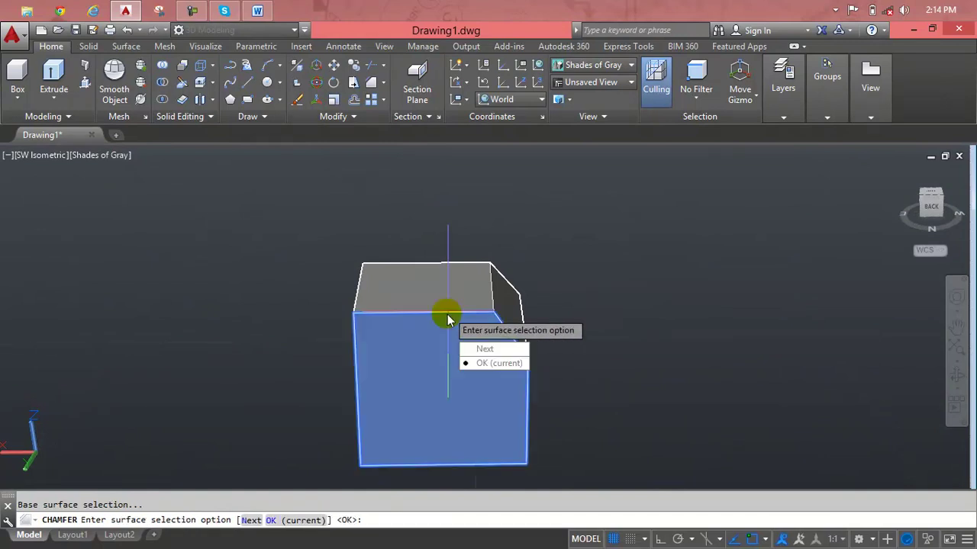
left_click(496, 363)
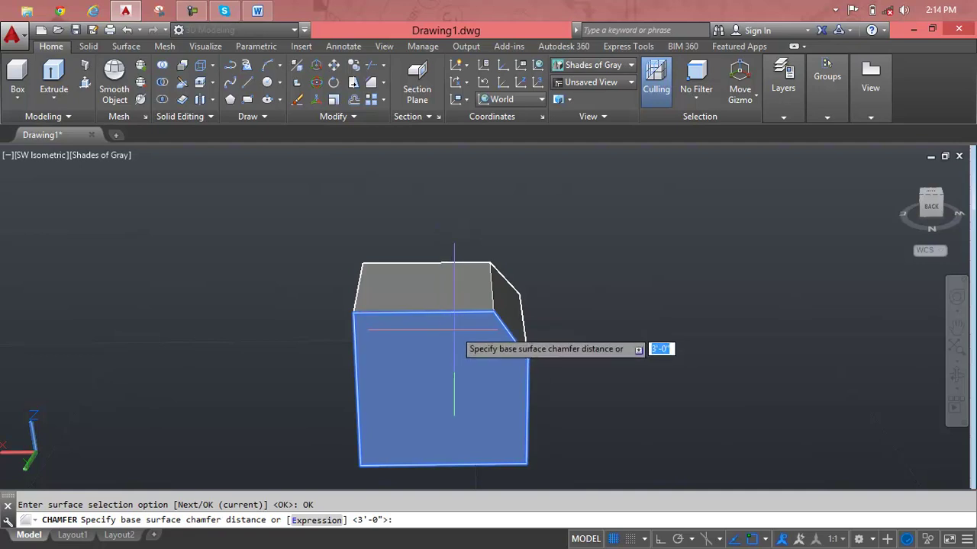
type("3'")
key("Return")
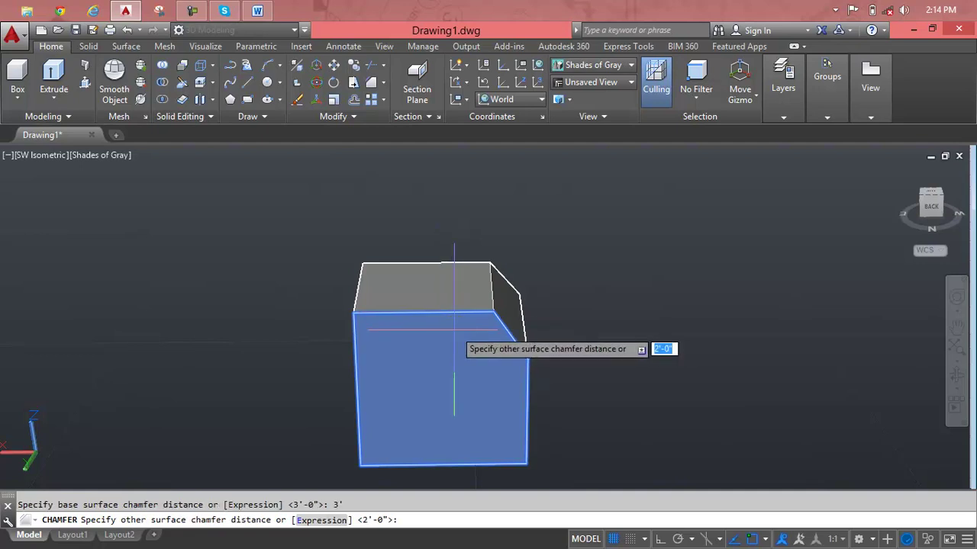
key("Return")
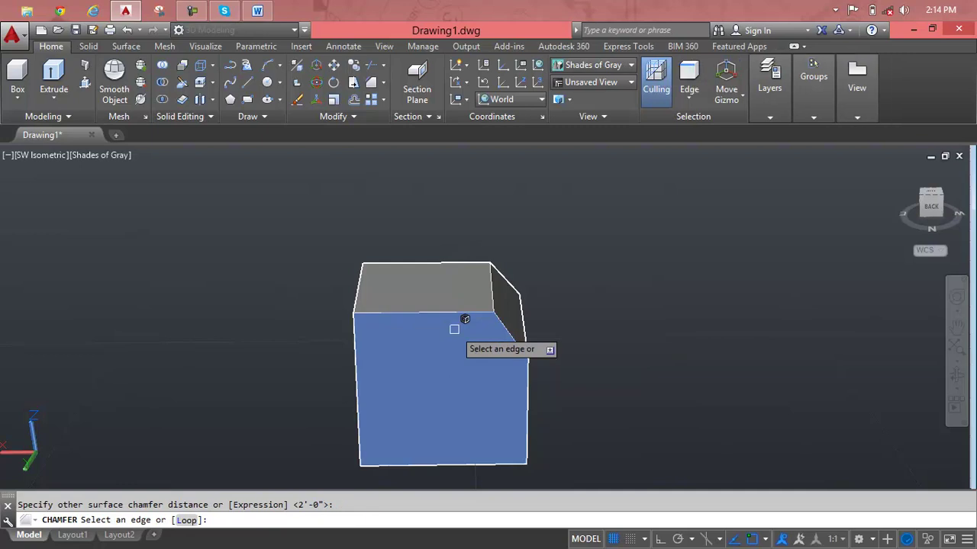
left_click(453, 315)
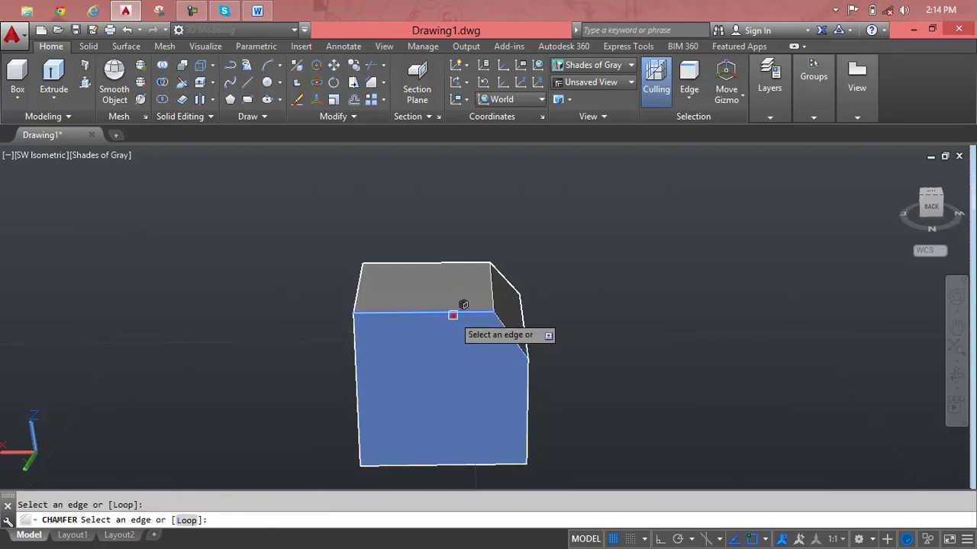
key("Return")
key("Return")
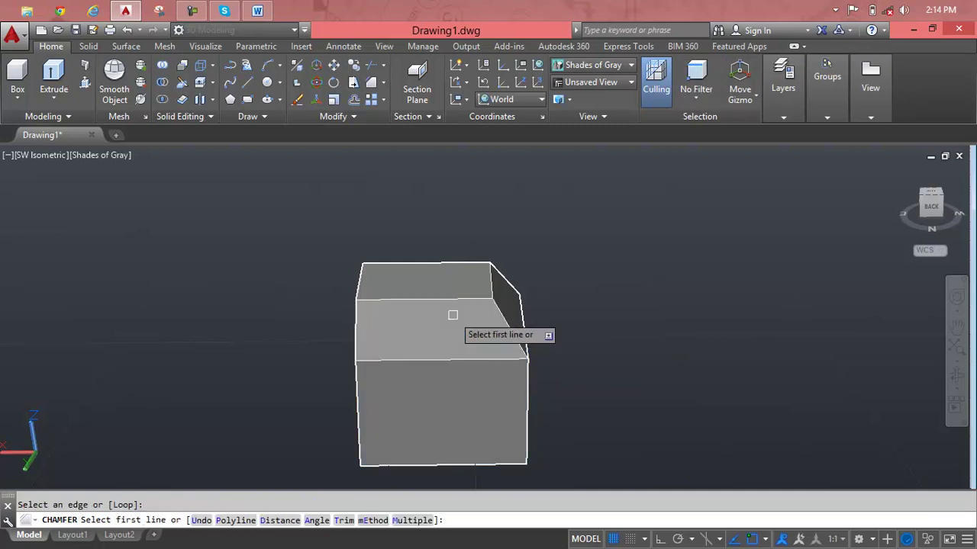
middle_click_drag(438, 366, 519, 367)
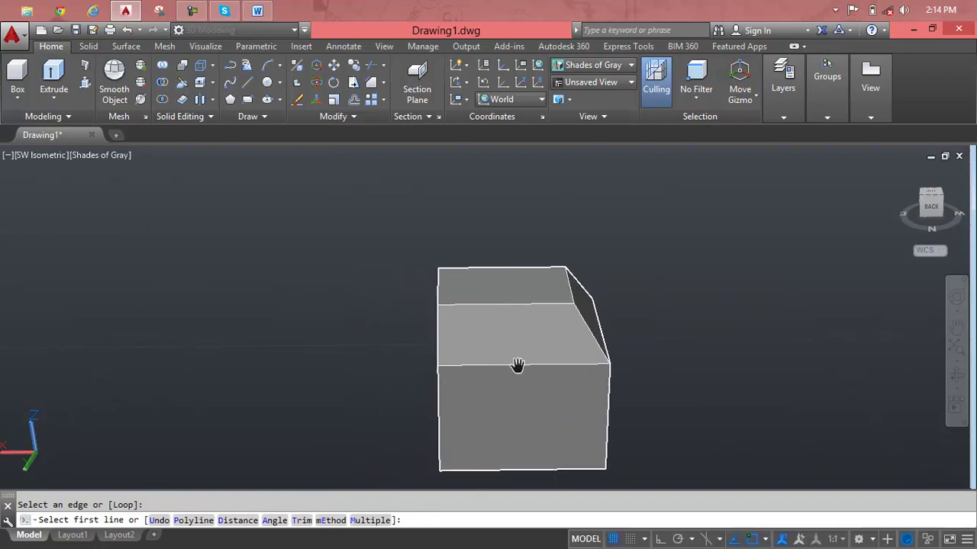
key("Escape")
key("Escape")
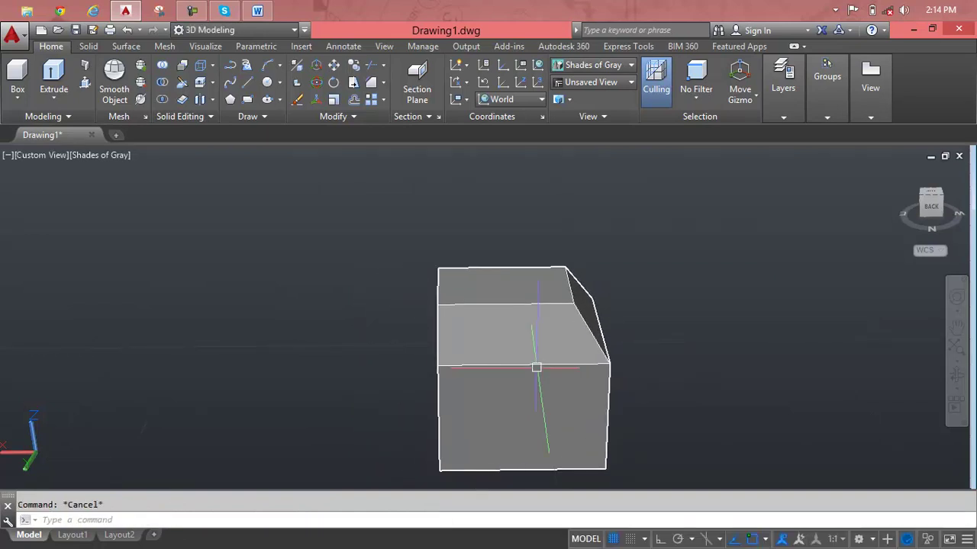
Select the bevelled cube solid and delete it.
mouse_move(505, 362)
middle_mouse_down("shift")
mouse_move(301, 325)
mouse_move(288, 344)
mouse_move(338, 453)
mouse_move(370, 471)
mouse_move(412, 448)
middle_mouse_up("shift")
left_click(511, 362)
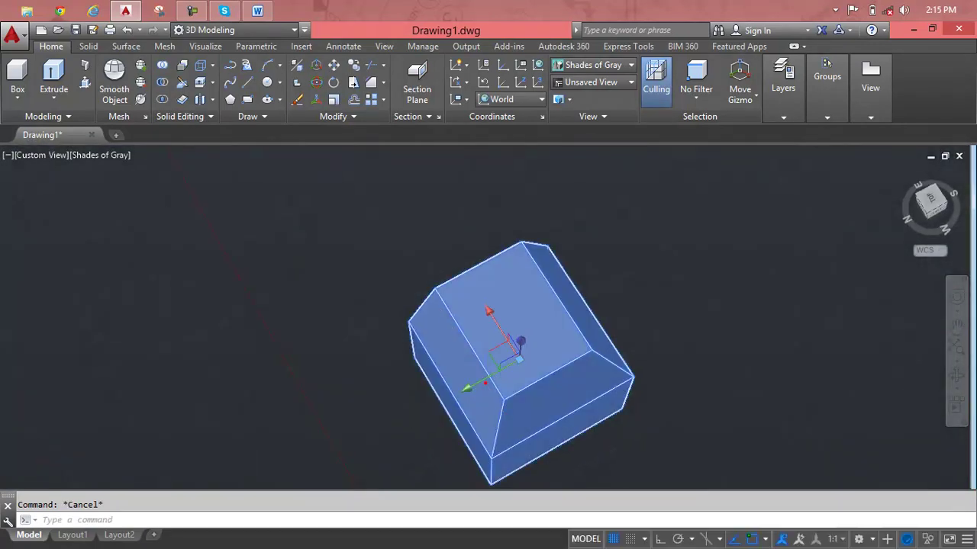
key("Delete")
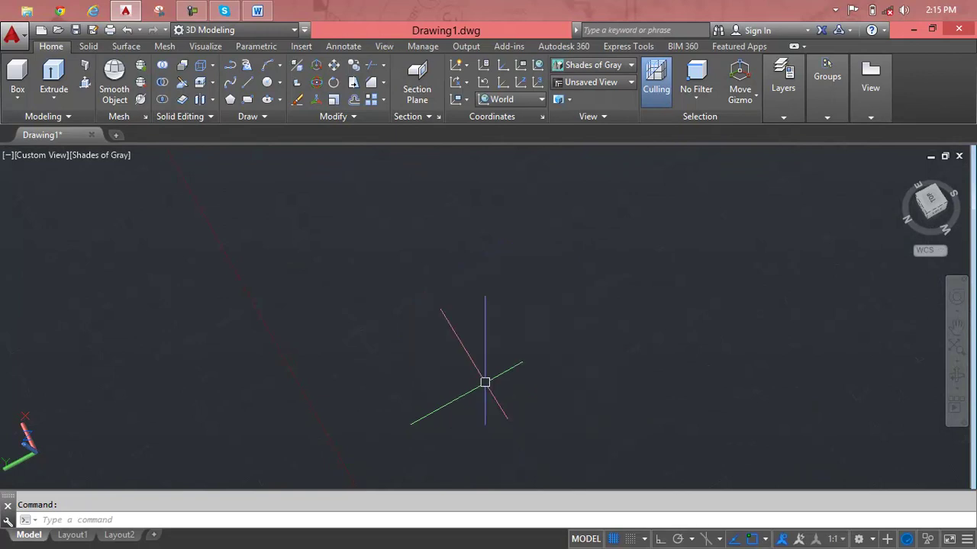
key("Escape")
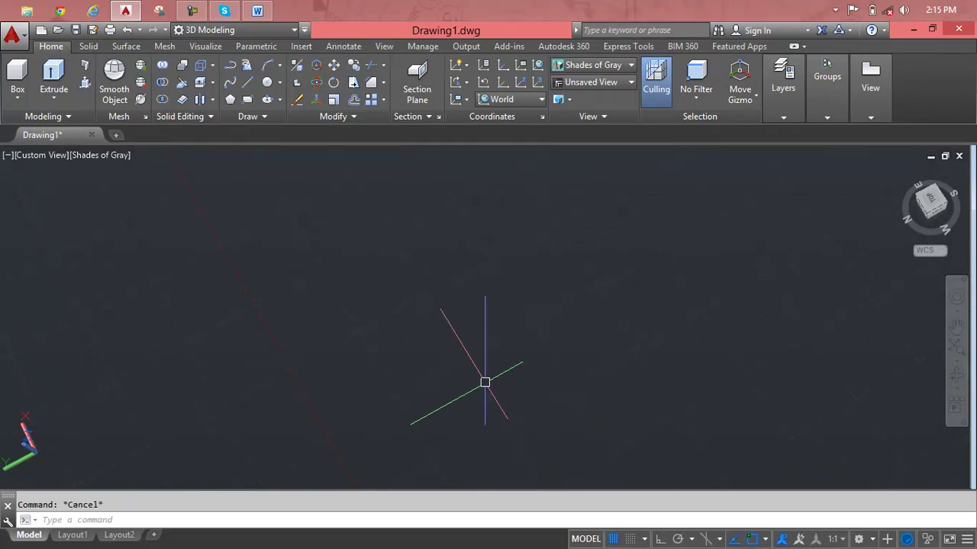